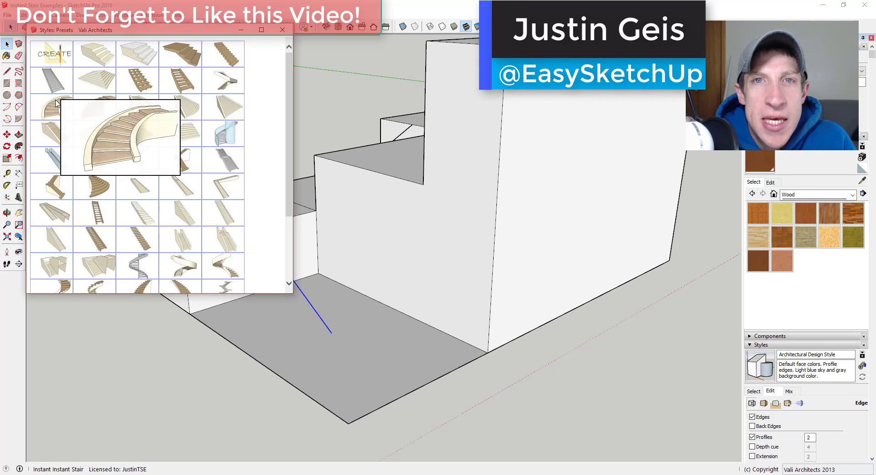
- Browse the preset stair styles and choose the grey straight stair in the second row
scroll(271, 264, "down", 3)
scroll(271, 206, "up", 3)
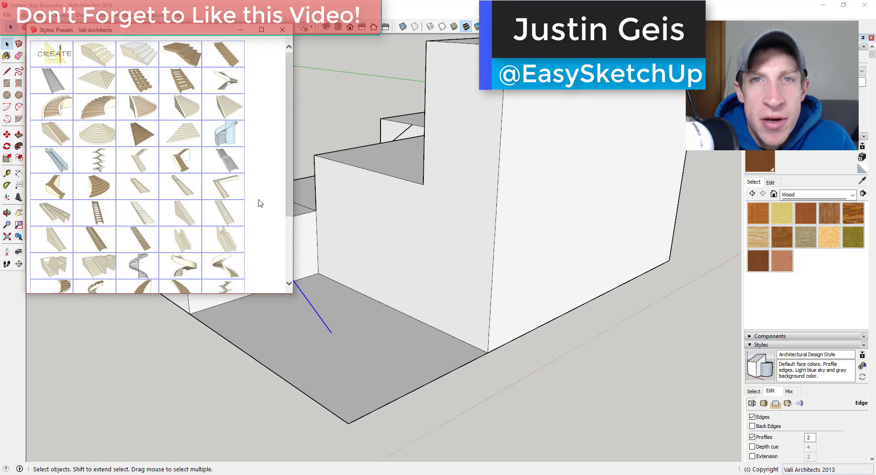
left_click(49, 81)
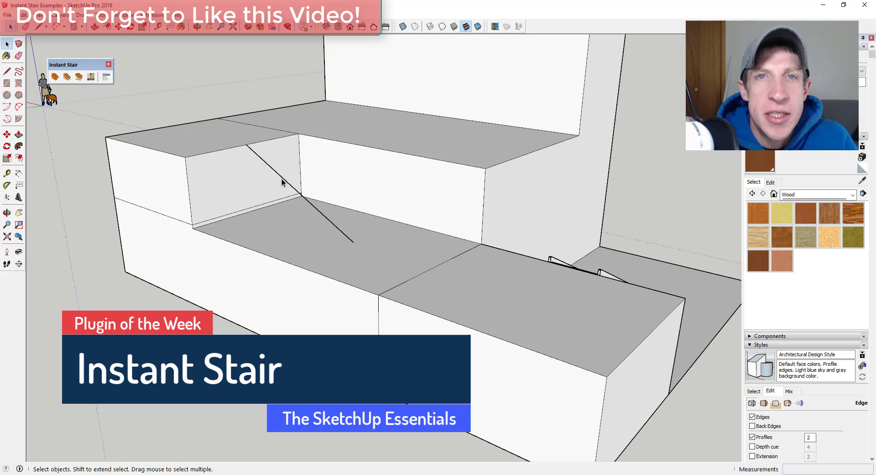
- Build a straight stair with side walls along the sloped path line between the two lower platforms
left_click(55, 77)
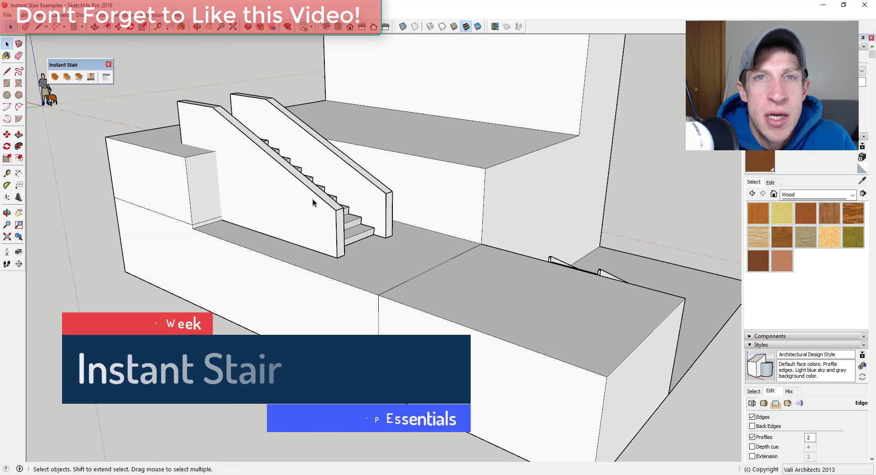
middle_click_drag(314, 198, 454, 206)
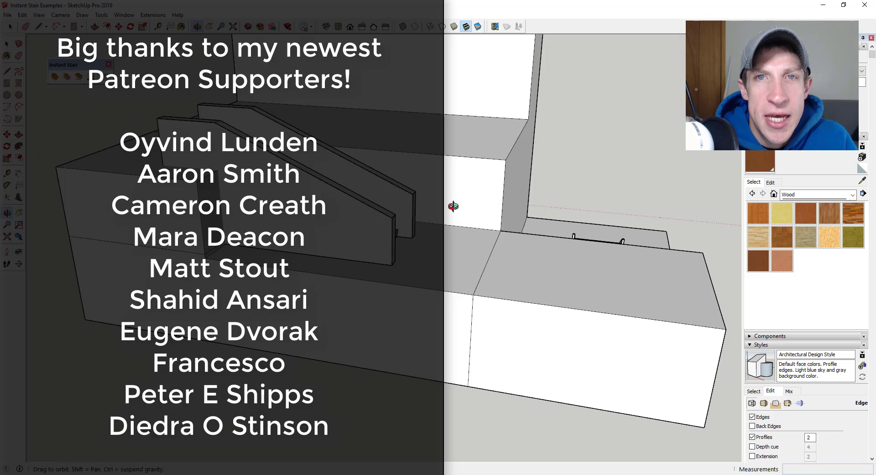
mouse_move(453, 206)
middle_mouse_down()
mouse_move(723, 207)
mouse_move(867, 328)
mouse_move(269, 237)
mouse_move(273, 221)
mouse_move(483, 185)
mouse_move(381, 242)
middle_mouse_up()
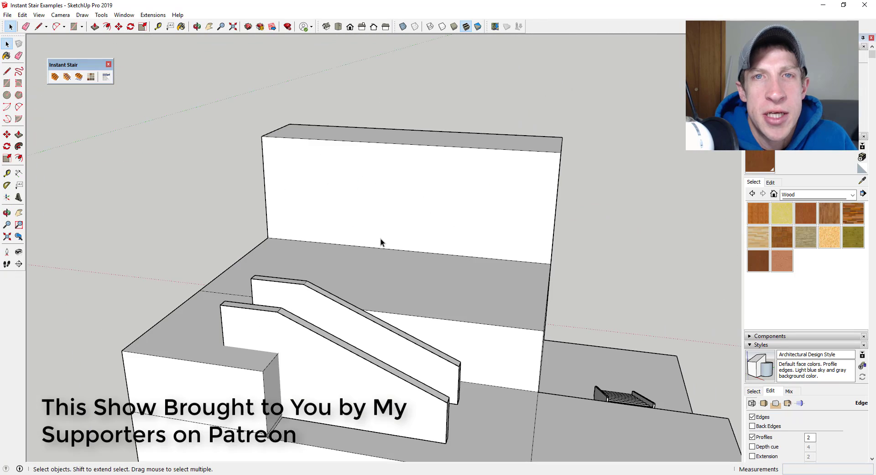
- Start a new Instant Stair and choose the Spiral style from the preset thumbnails
left_click(55, 77)
left_click(61, 98)
left_click_drag(289, 86, 290, 153)
left_click(145, 169)
- Configure the spiral stair's parameters with a top landing and a landing depth of 6'
left_click(50, 132)
scroll(148, 146, "down", 3)
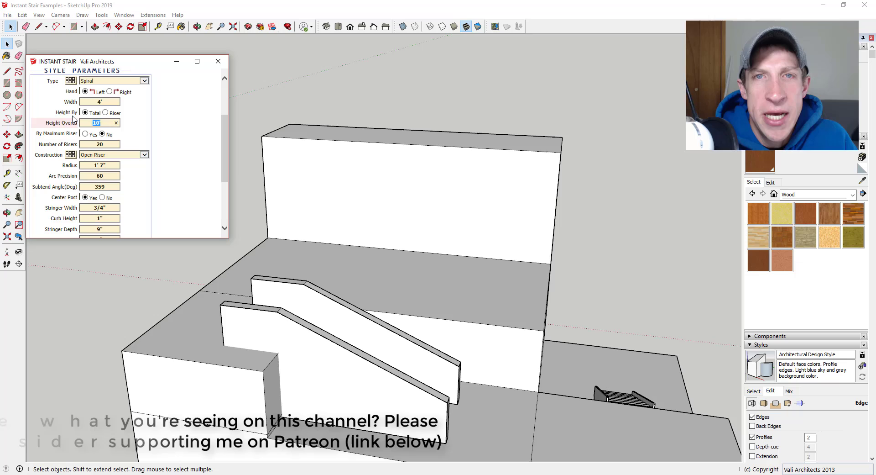
scroll(150, 163, "down", 3)
scroll(97, 192, "up", 1)
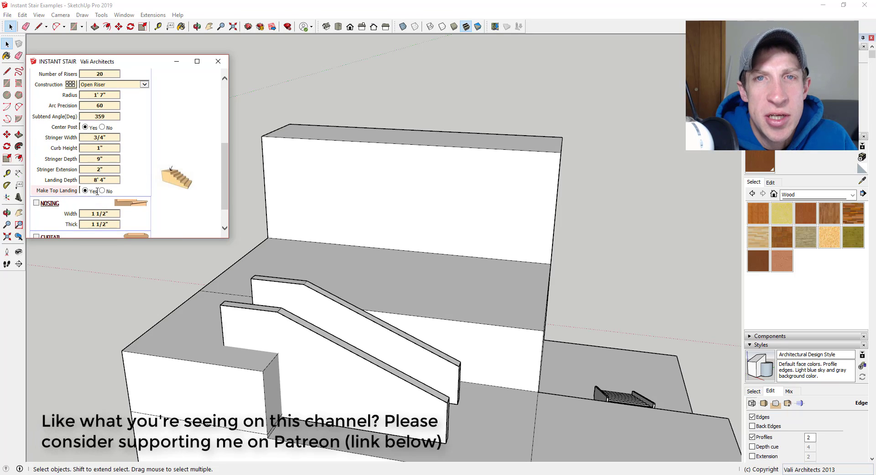
scroll(128, 185, "down", 2)
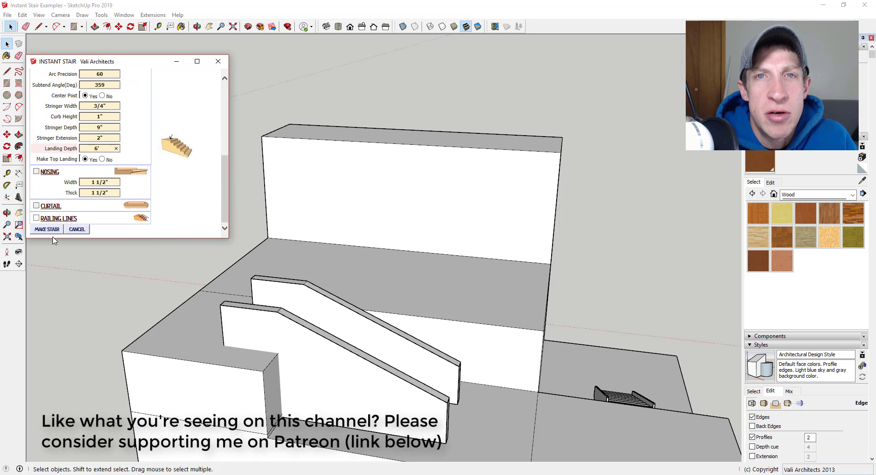
- Generate the spiral stair, place it on the platform below the tall block and rotate it there
left_click(52, 231)
left_click(360, 266)
middle_click_drag(361, 266, 354, 310)
left_click(360, 183)
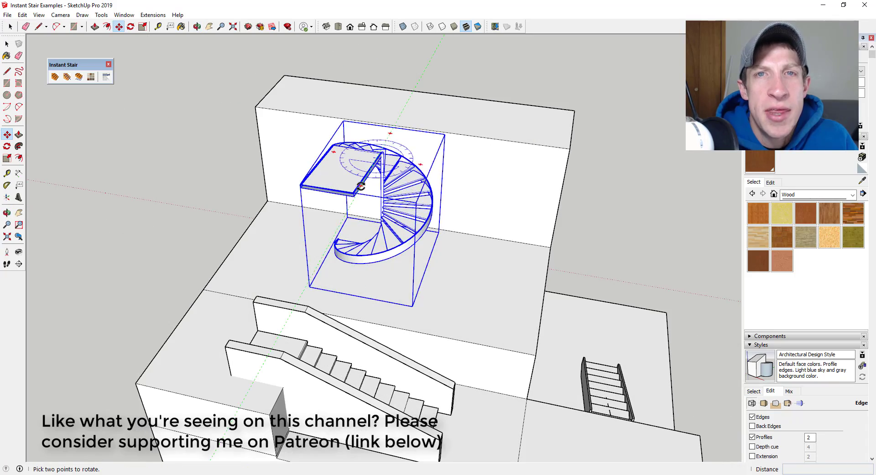
left_click(404, 107)
scroll(447, 118, "up", 3)
middle_click_drag(457, 130, 385, 107)
scroll(407, 155, "up", 3)
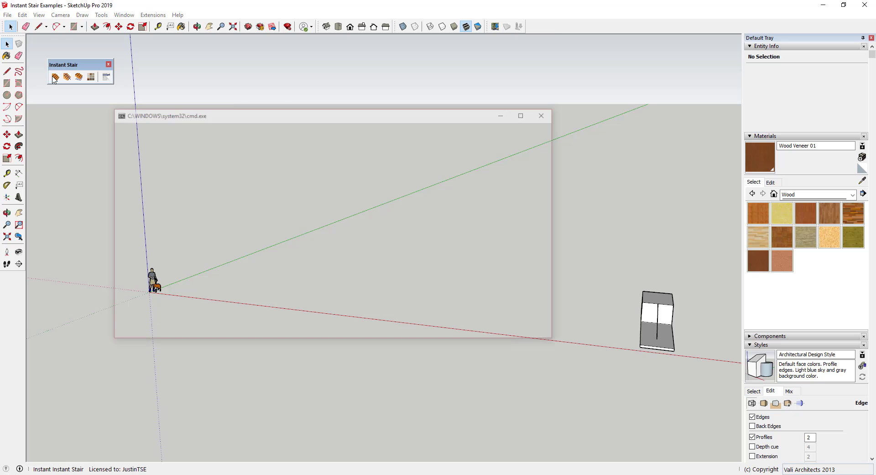
- Choose the Public Stair preset and set the stair width to 10'
left_click(231, 161)
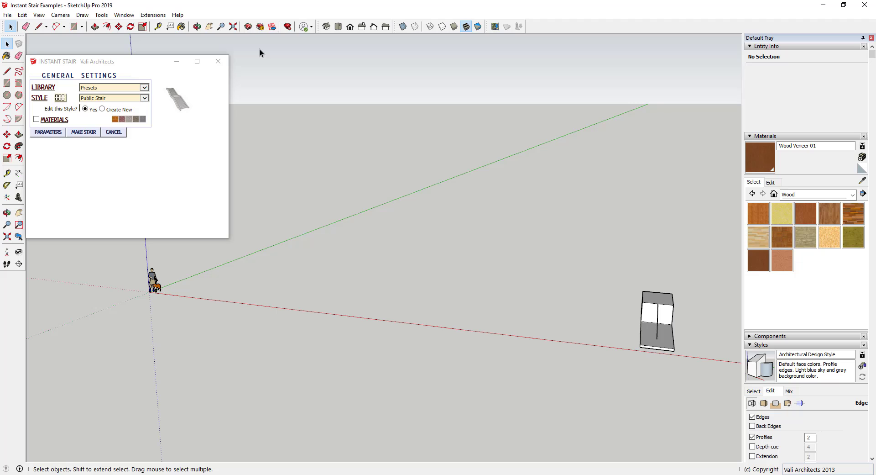
left_click(53, 132)
scroll(135, 171, "down", 3)
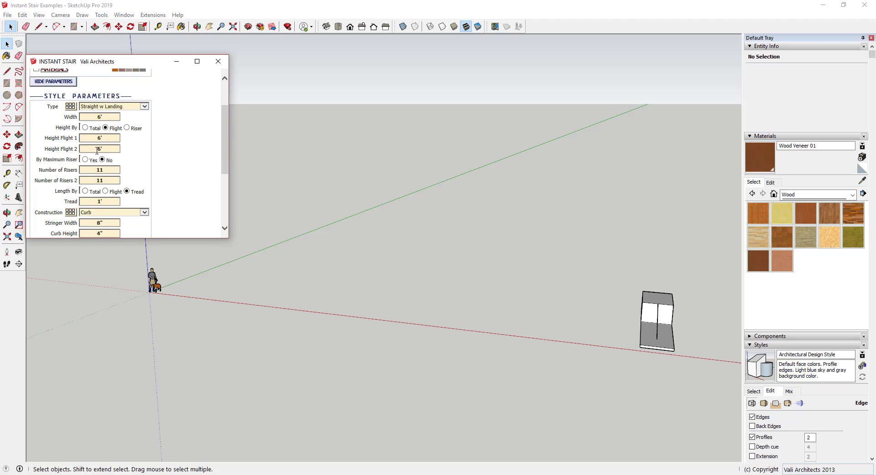
scroll(97, 150, "down", 5)
scroll(106, 125, "up", 6)
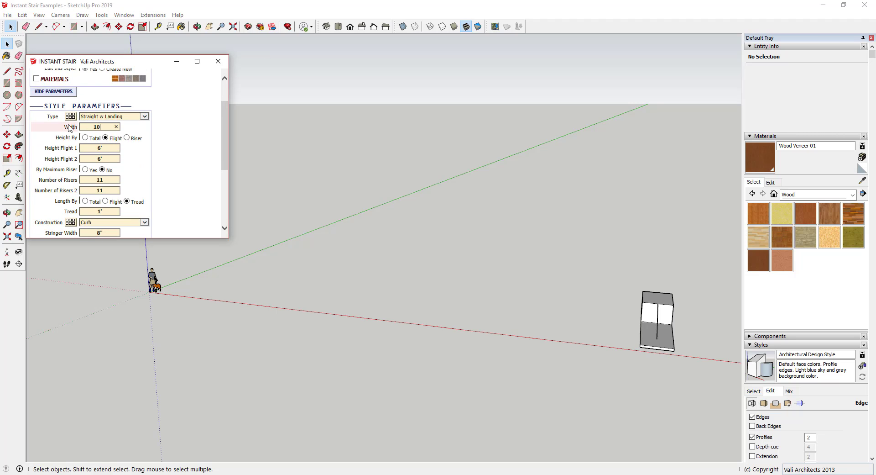
scroll(181, 171, "down", 3)
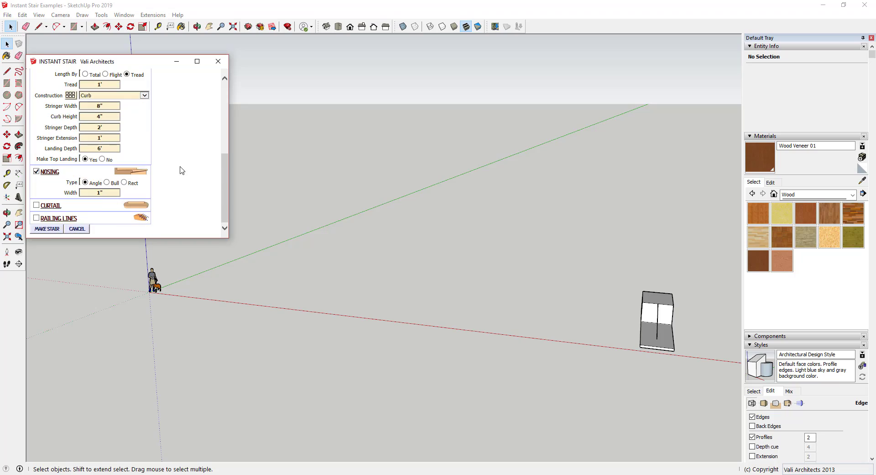
- Generate the straight stair with landing and place it on the ground near the red axis
left_click(48, 231)
left_click(299, 301)
scroll(301, 274, "up", 5)
middle_click_drag(301, 272, 270, 285)
scroll(270, 285, "down", 4)
- Set up a Spiral preset stair with a width of 4', an overall height of 12' and By Maximum Riser set to No
left_click(54, 76)
left_click(53, 134)
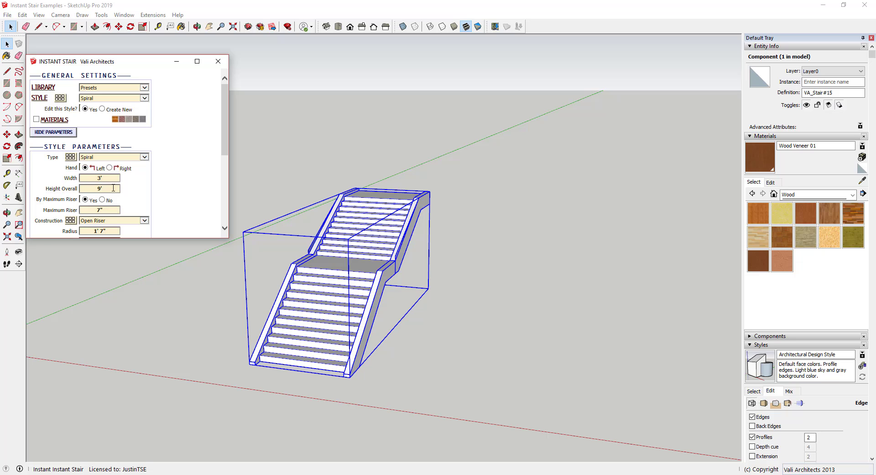
left_click_drag(109, 177, 92, 178)
type("4'")
scroll(191, 194, "down", 1)
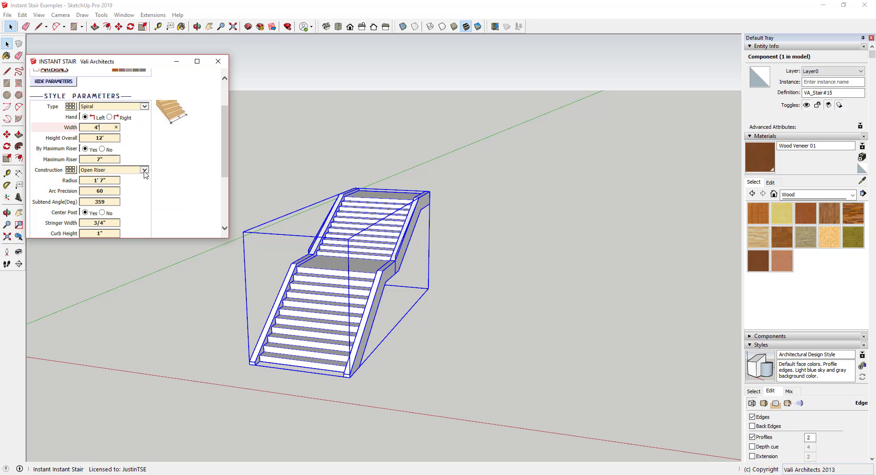
left_click(102, 150)
scroll(186, 141, "down", 10)
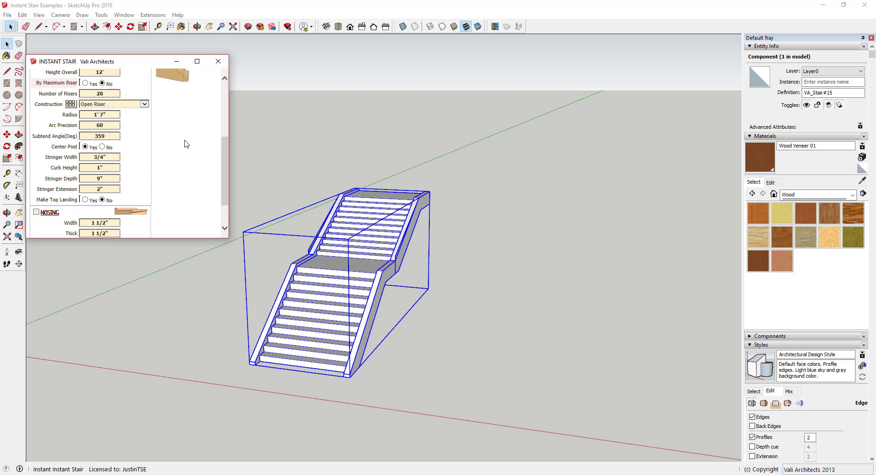
- Generate the spiral stair and place it on the ground beside the straight stair with landing
left_click(48, 227)
left_click(508, 384)
scroll(513, 340, "up", 4)
middle_click_drag(513, 340, 539, 379)
scroll(453, 246, "down", 2)
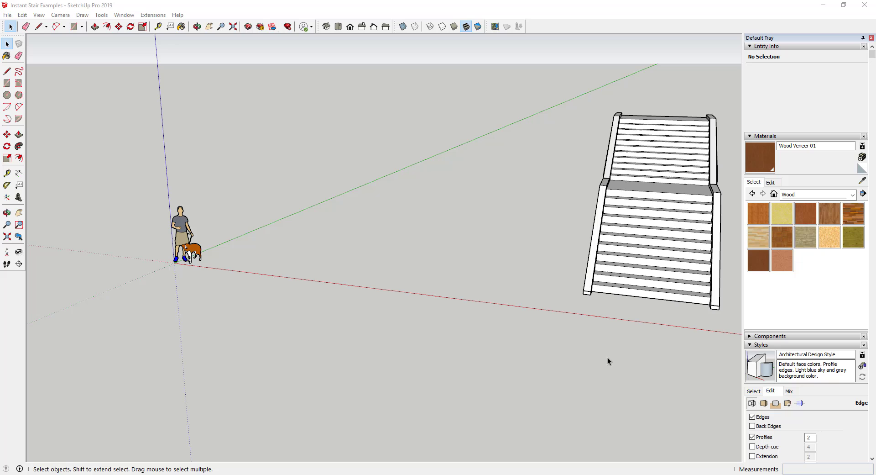
left_click(496, 238)
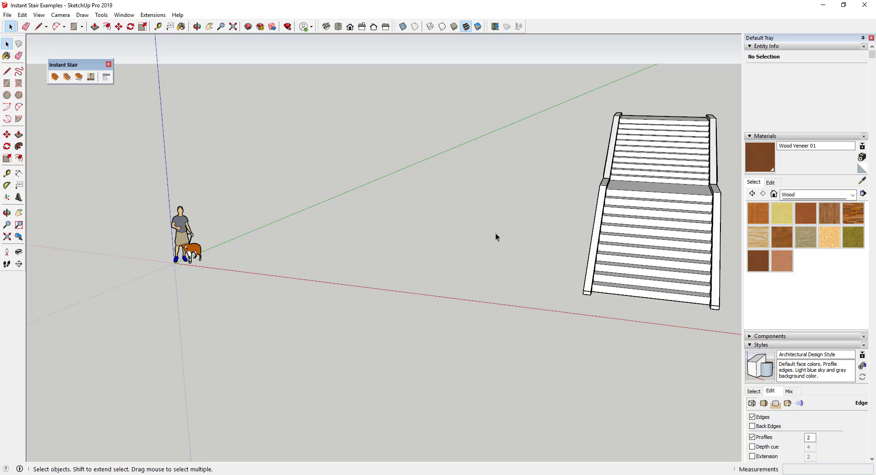
- Start a new Instant Stair, browse the preset thumbnails and choose the Stacked style
left_click(54, 78)
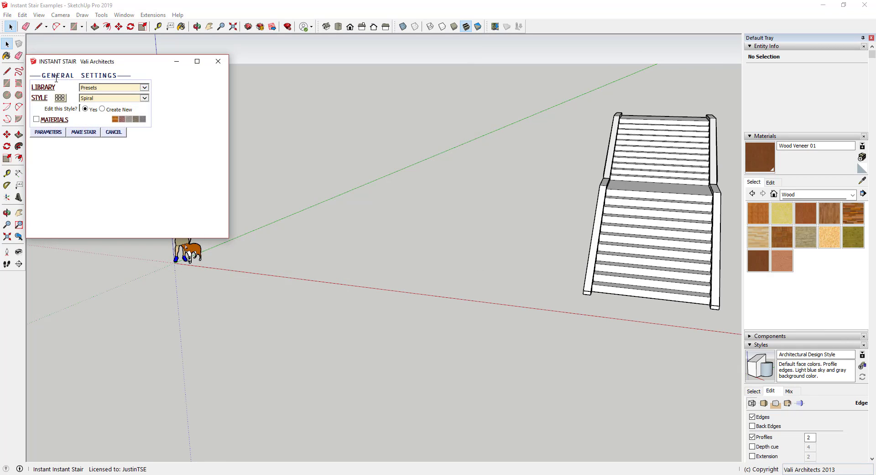
left_click(144, 98)
mouse_move(152, 114)
left_mouse_down()
mouse_move(153, 52)
mouse_move(149, 113)
left_mouse_up()
left_click(101, 111)
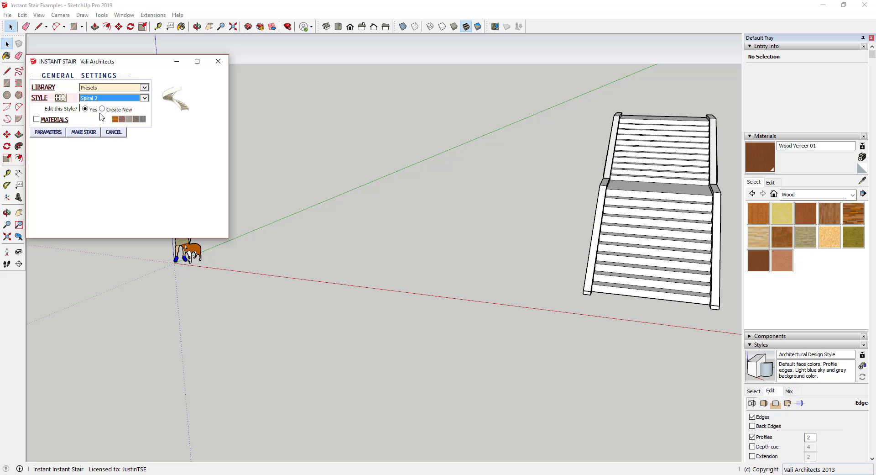
left_click(60, 99)
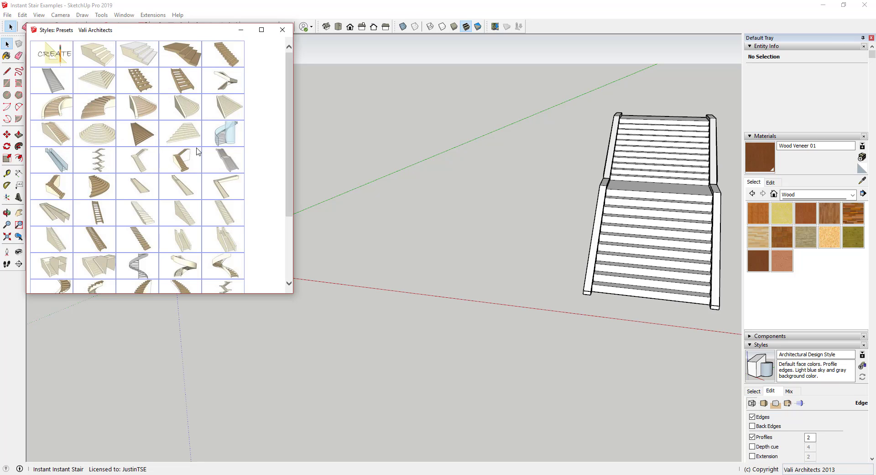
left_click_drag(289, 95, 290, 168)
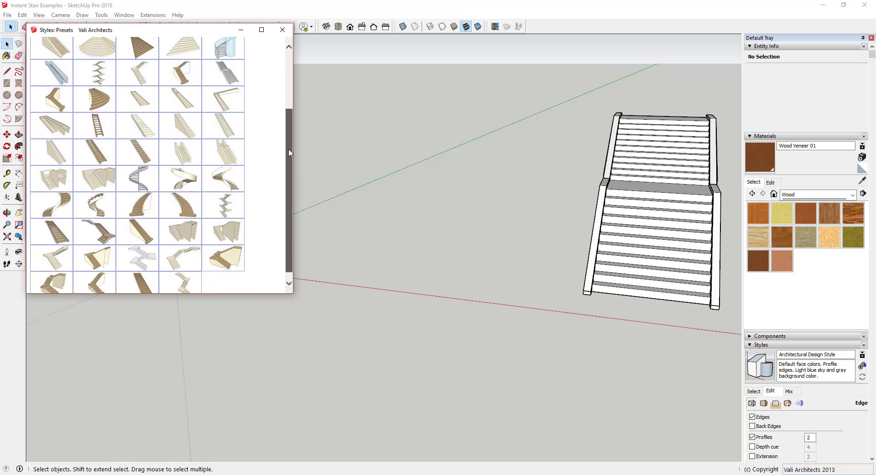
mouse_move(213, 239)
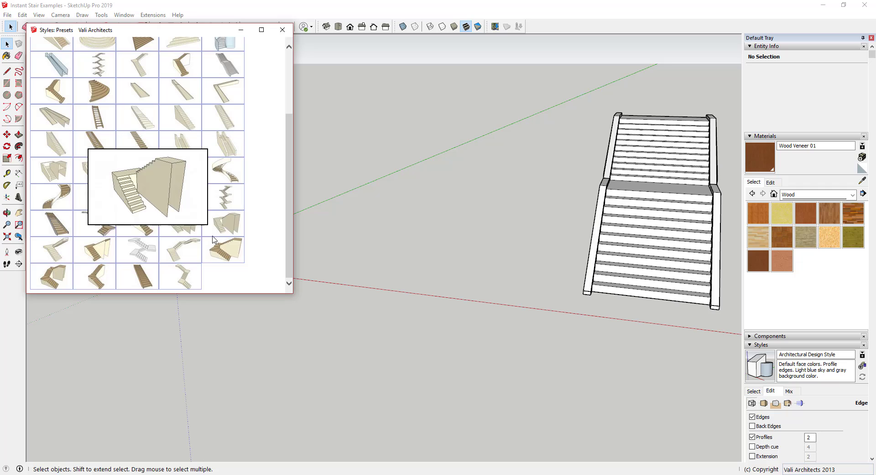
left_click(225, 201)
left_click(282, 30)
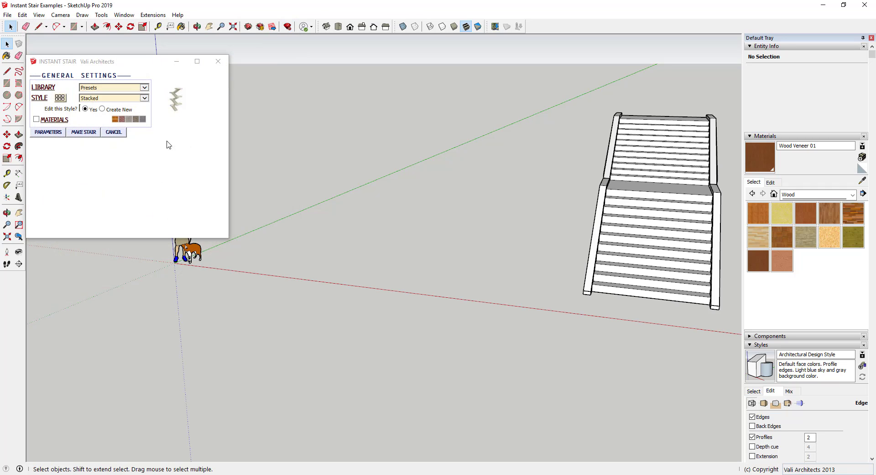
- Set the stacked stair to 3 levels and enable By Maximum Riser with a 6" maximum riser
left_click(49, 133)
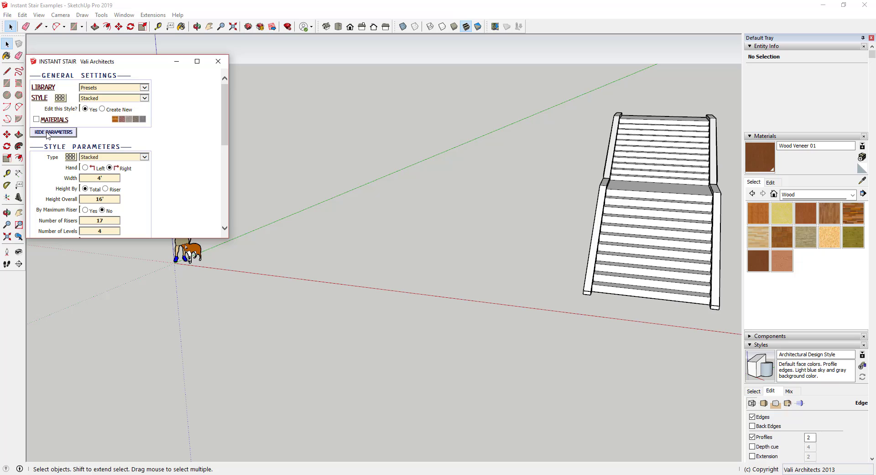
scroll(167, 166, "down", 1)
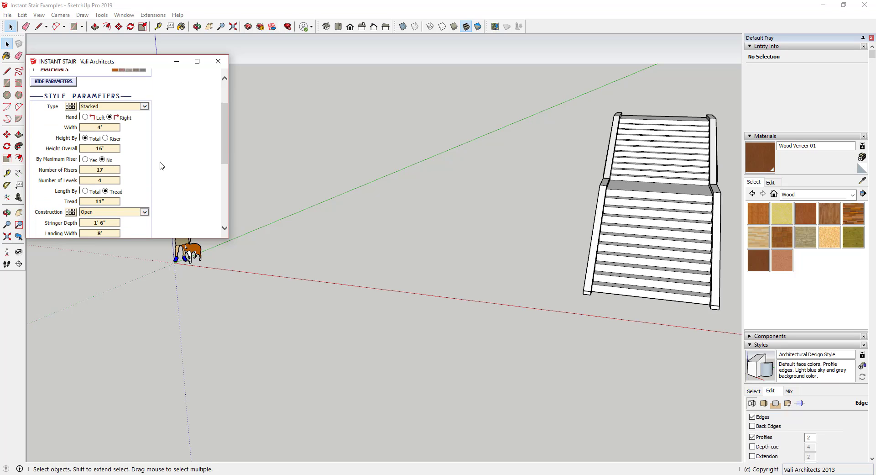
scroll(162, 166, "down", 1)
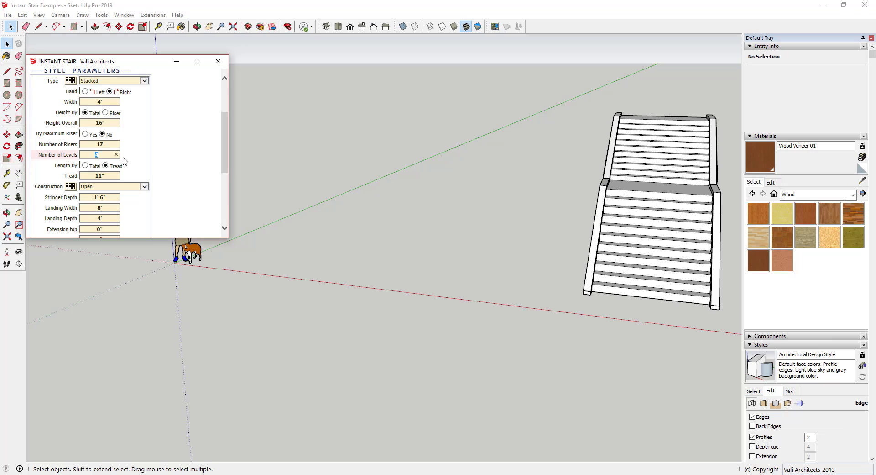
left_click(112, 122)
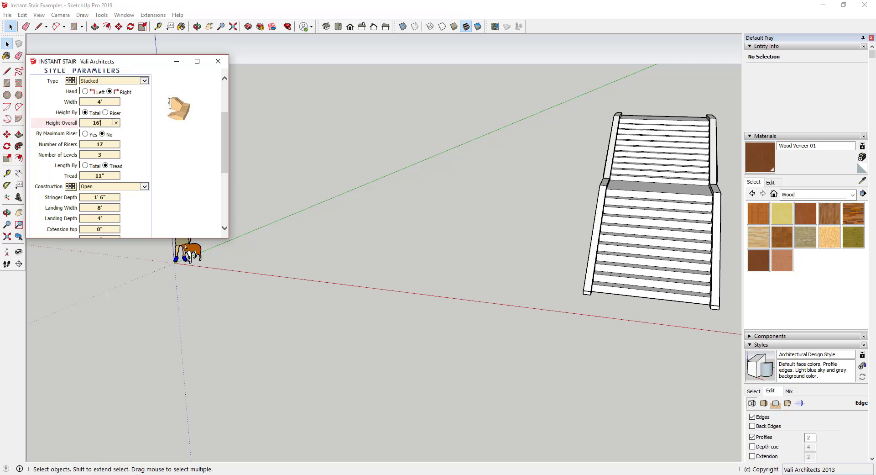
left_click(85, 134)
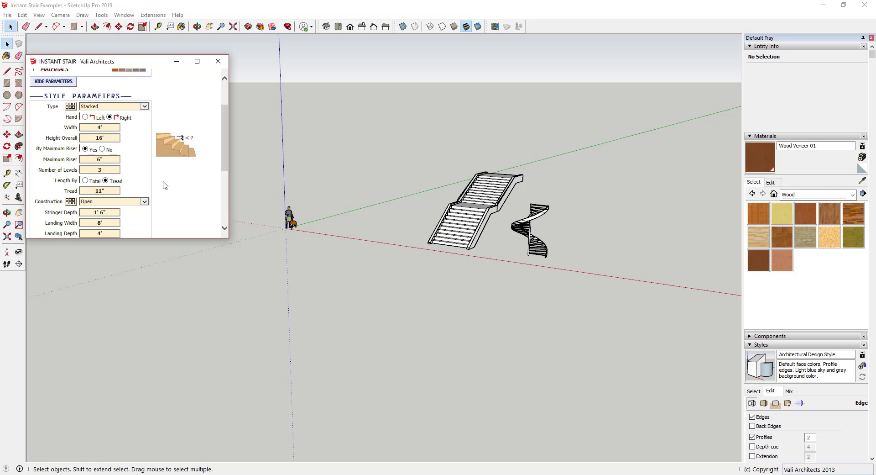
scroll(143, 176, "down", 5)
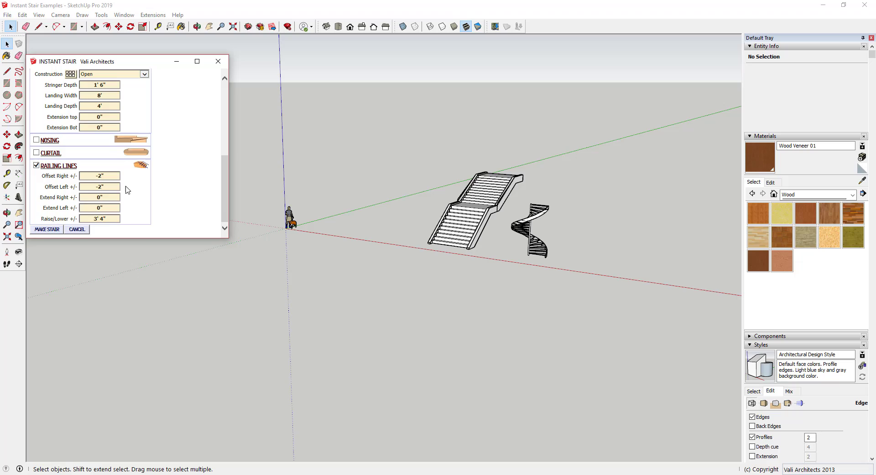
- Generate the stacked stair beside the scale figure, then select it and inspect its flights and railing lines
left_click(47, 230)
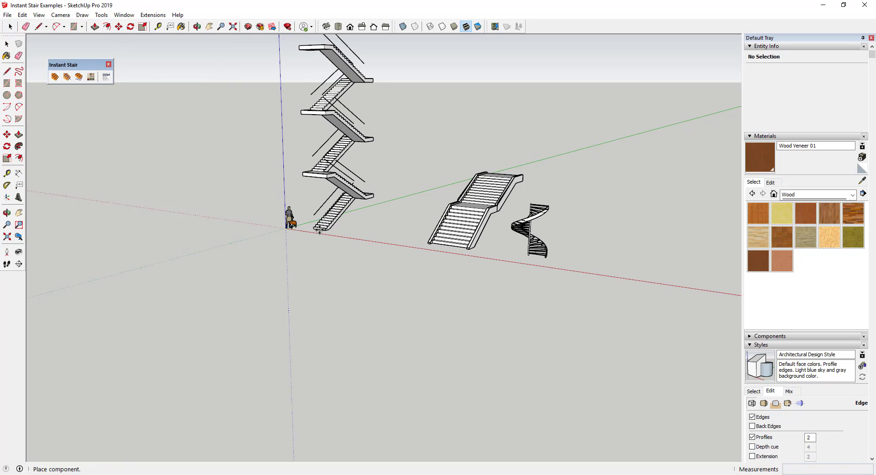
key("space")
left_click(343, 141)
scroll(345, 139, "up", 4)
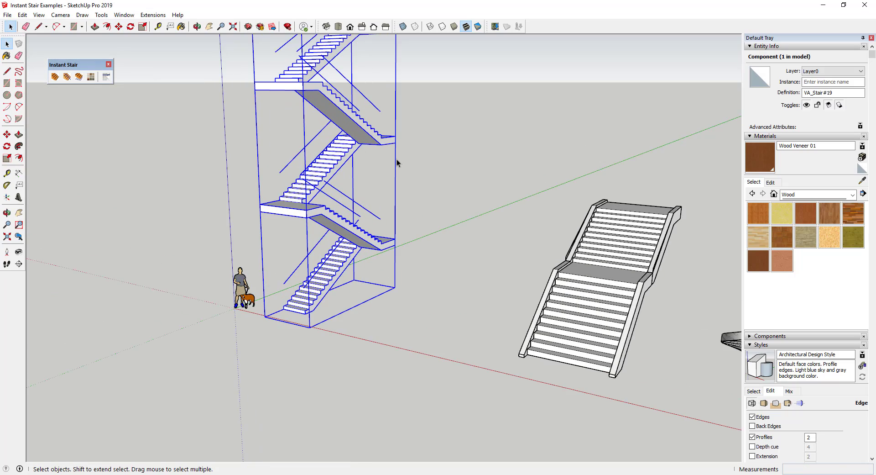
middle_click_drag(396, 160, 359, 214)
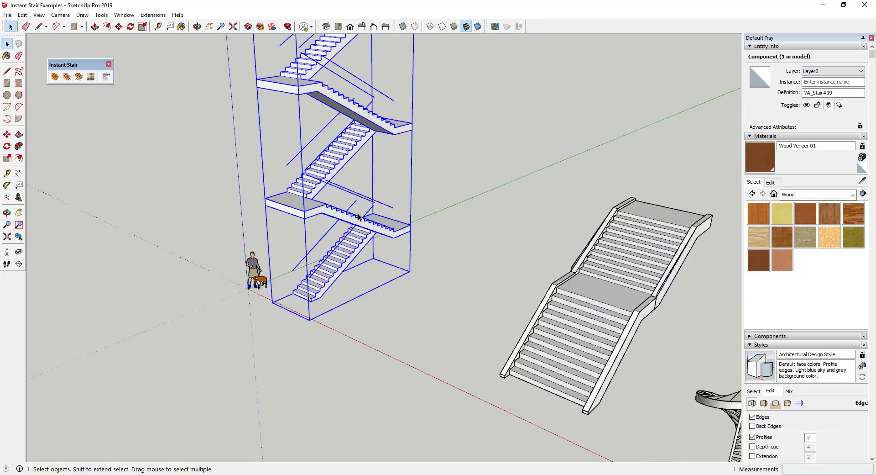
scroll(357, 215, "down", 5)
scroll(349, 122, "up", 4)
middle_click_drag(329, 146, 453, 142)
middle_click_drag(453, 142, 449, 117)
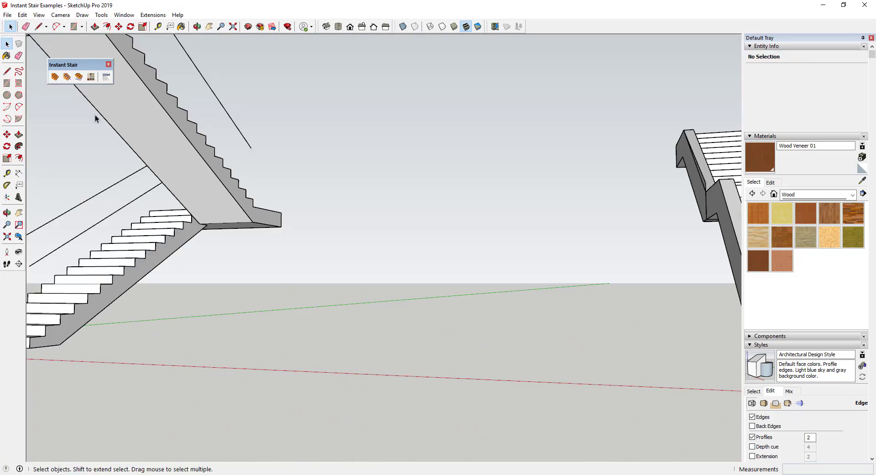
- Start a new Instant Stair and choose the Simple preset style
left_click(55, 78)
left_click(60, 97)
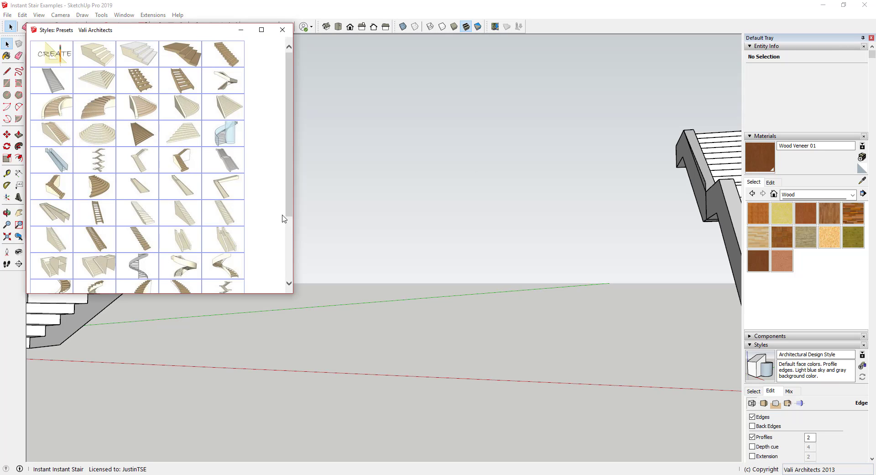
mouse_move(96, 240)
left_click(282, 30)
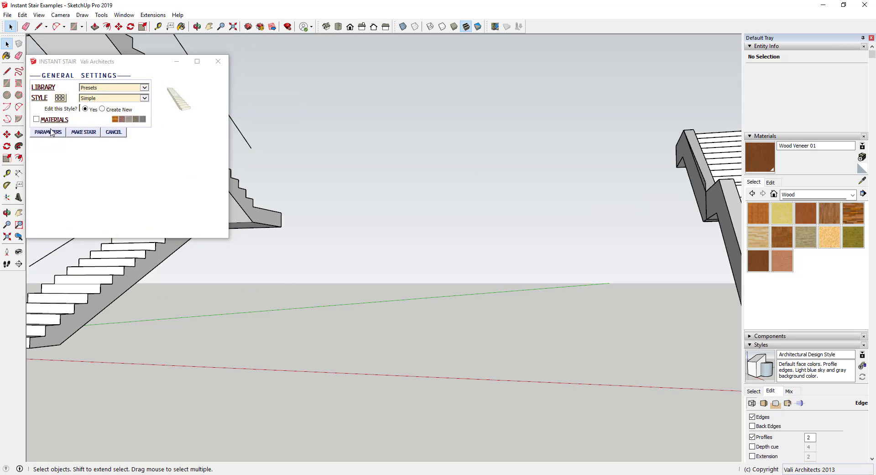
- Enable railing lines in the style parameters, generate the simple stair and place it on the ground
left_click(54, 133)
scroll(60, 141, "down", 2)
left_click(37, 218)
scroll(150, 157, "down", 2)
left_click(47, 229)
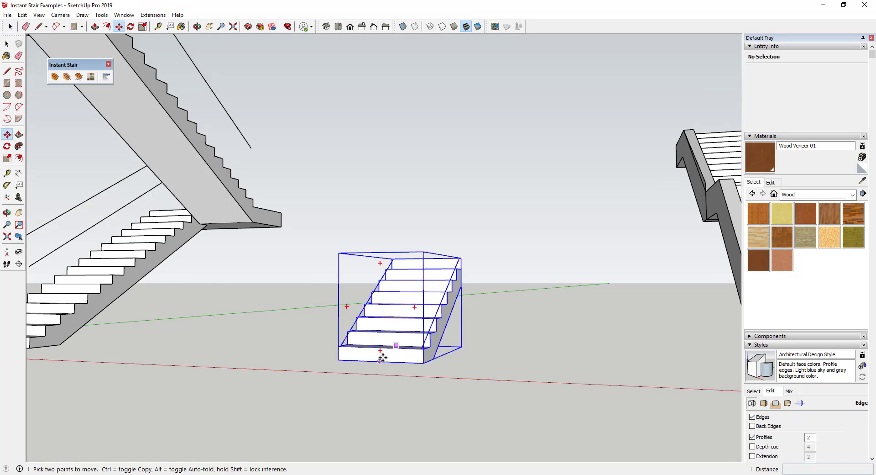
left_click(383, 352)
- Select the simple stair's railing face on one side and build a metal railing with horizontal rails along it using Instant Fence Railing
scroll(411, 315, "up", 4)
scroll(423, 310, "up", 1)
left_click(153, 14)
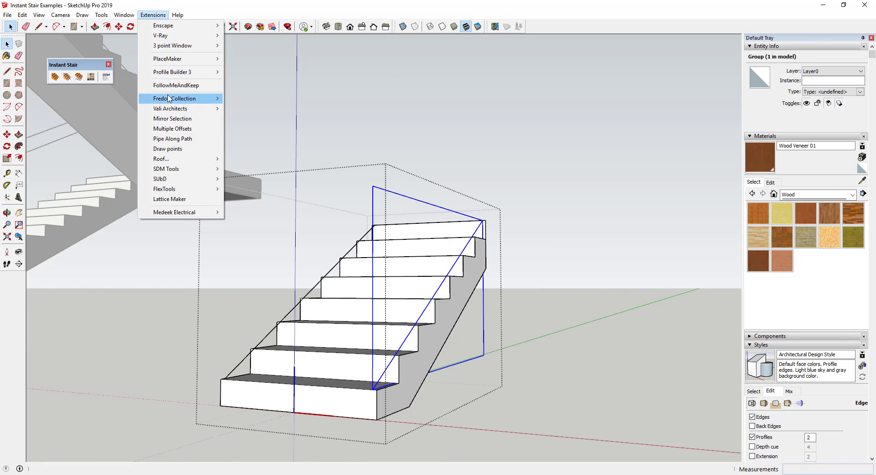
mouse_move(171, 109)
mouse_move(302, 161)
left_click(416, 166)
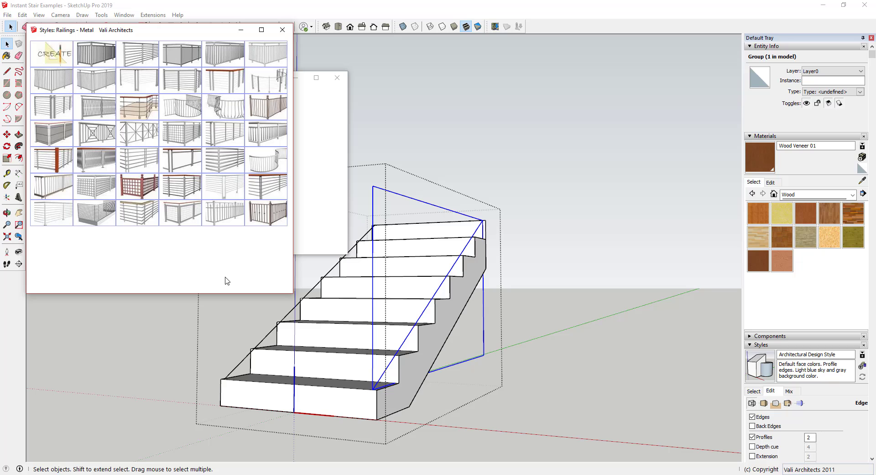
left_click(181, 191)
left_click(211, 190)
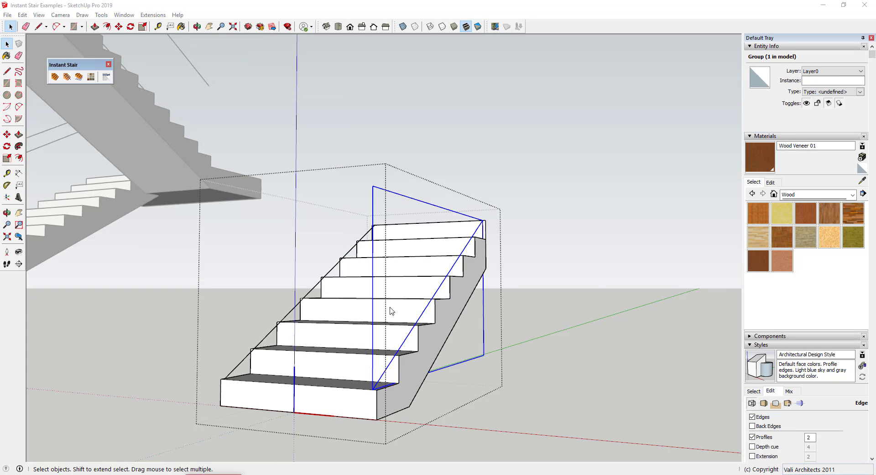
left_click(247, 463)
- Select the railing face on the simple stair's opposite side and build a metal railing with horizontal rails there
middle_click_drag(274, 338, 303, 331)
left_click(295, 313)
left_click(152, 15)
mouse_move(173, 107)
mouse_move(294, 163)
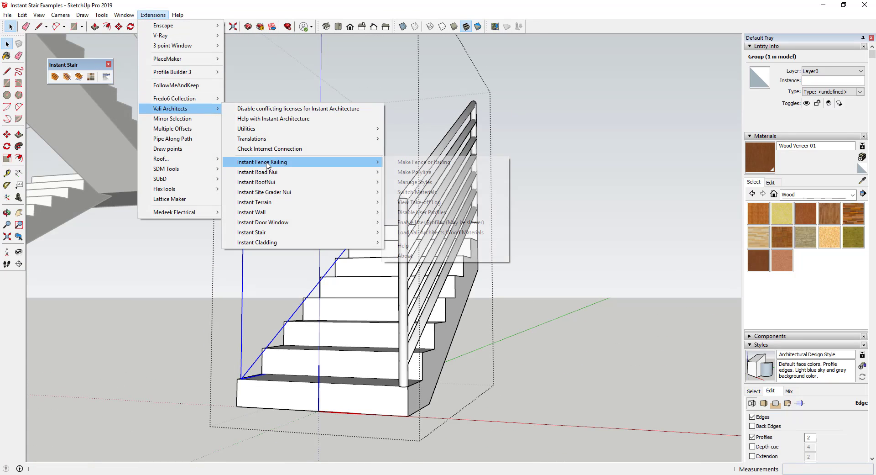
left_click(416, 163)
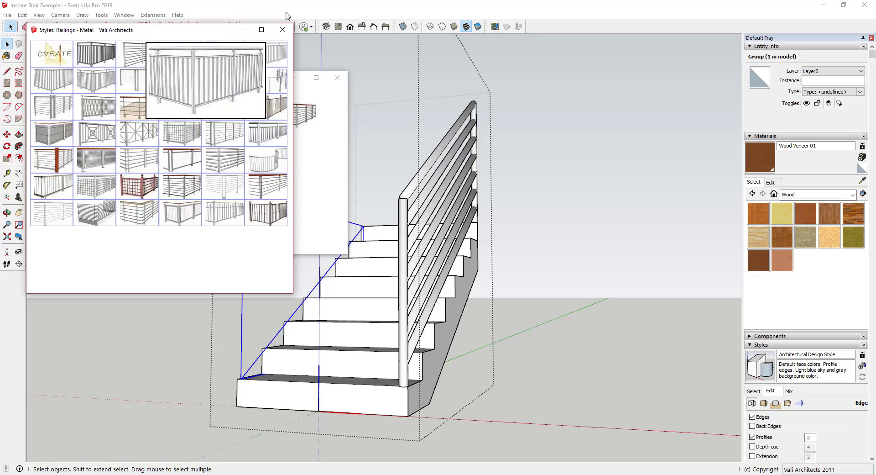
left_click(283, 30)
left_click(200, 191)
left_click(251, 458)
scroll(360, 228, "down", 3)
middle_click_drag(366, 224, 380, 259)
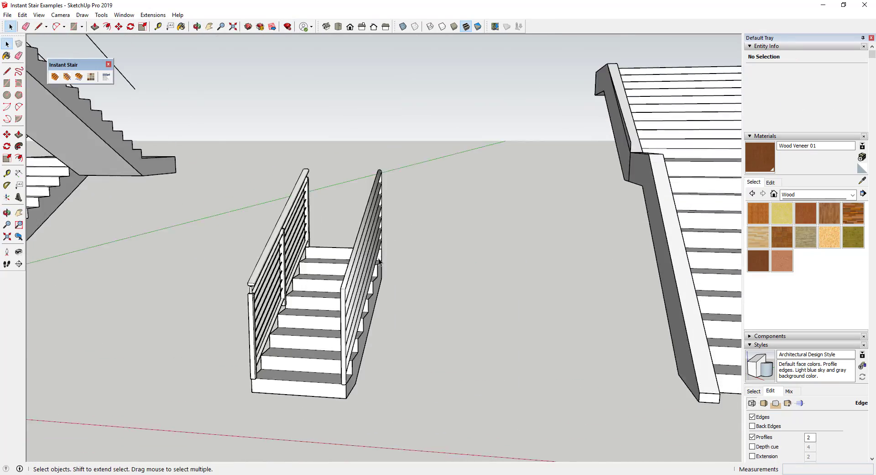
scroll(329, 258, "down", 4)
middle_click_drag(324, 257, 303, 255)
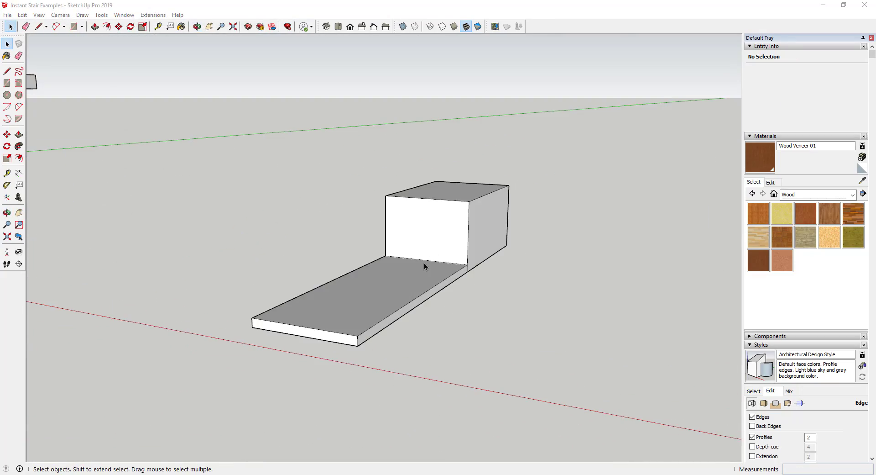
- Draw a sloped guide line about 12' 6" long from the midpoint of the block's upper front edge down to the slab
key("l")
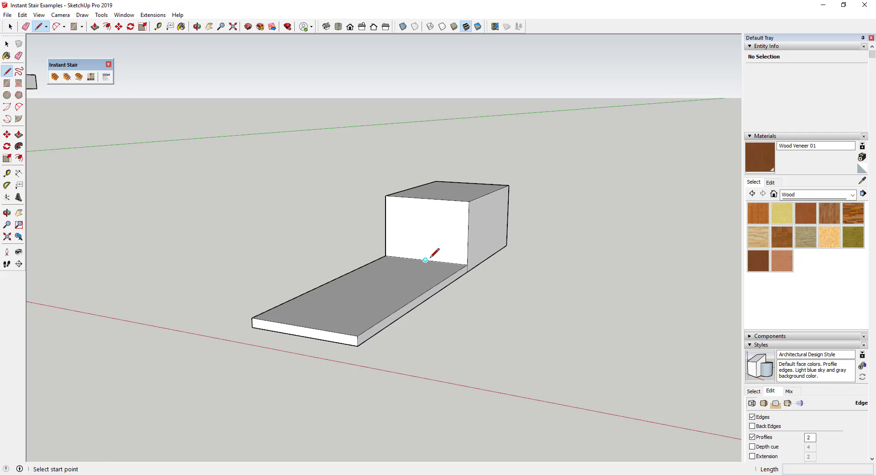
left_click(425, 261)
left_click(425, 198)
middle_click_drag(426, 198, 473, 279)
key("space")
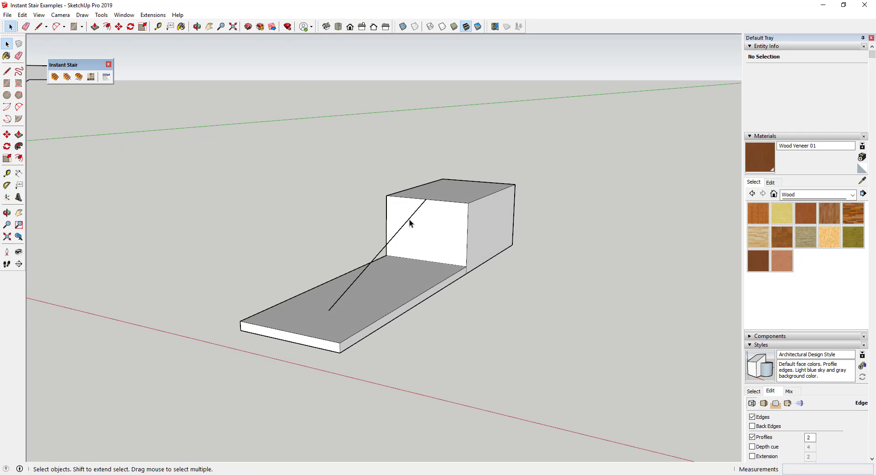
- Start an Instant Stair from the sloped guide line, choose a straight preset and show its style parameters
left_click(409, 219)
left_click(67, 77)
left_click(59, 101)
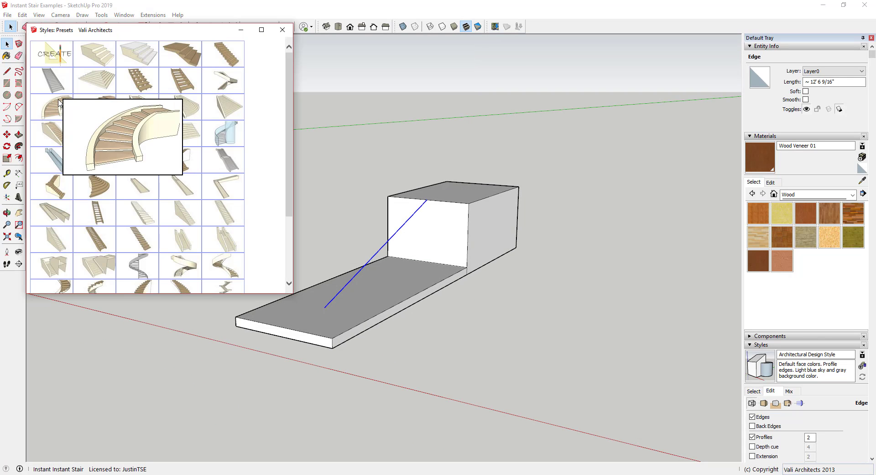
left_click(282, 30)
left_click(58, 132)
scroll(60, 155, "down", 2)
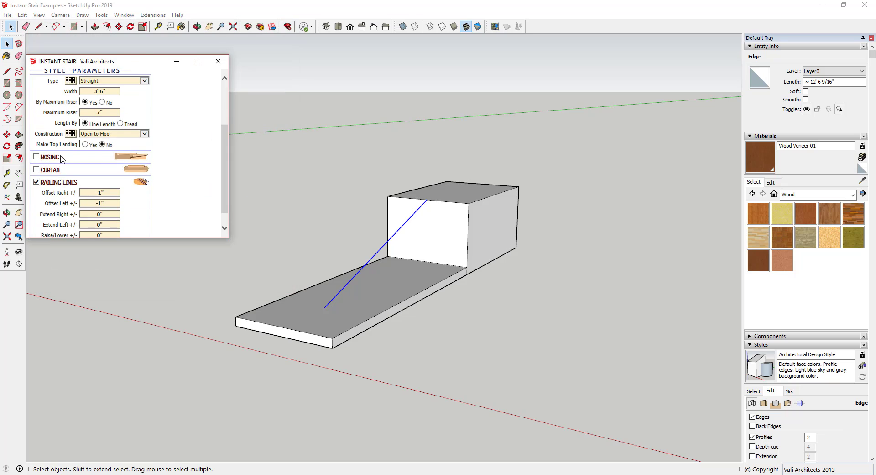
- Browse the construction types, enable nosing and generate the stair between the slab and the block
left_click(70, 136)
left_click(281, 31)
scroll(150, 159, "down", 1)
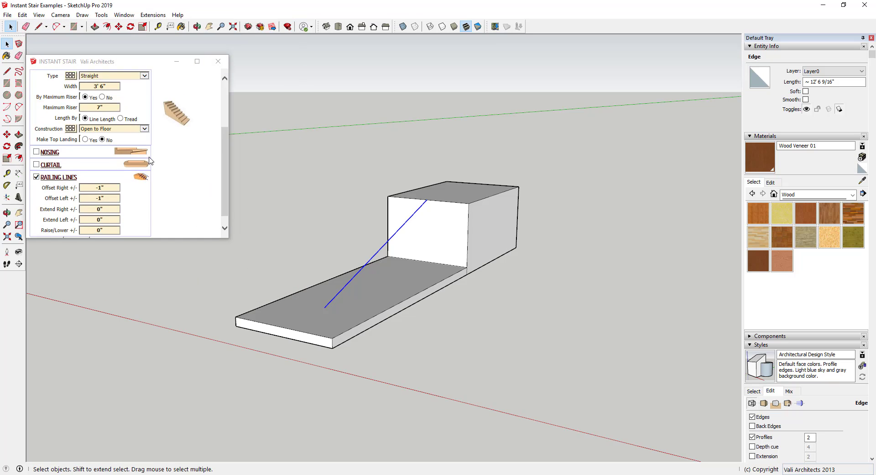
left_click(46, 142)
scroll(47, 143, "down", 2)
left_click(46, 231)
middle_click_drag(411, 297, 528, 256)
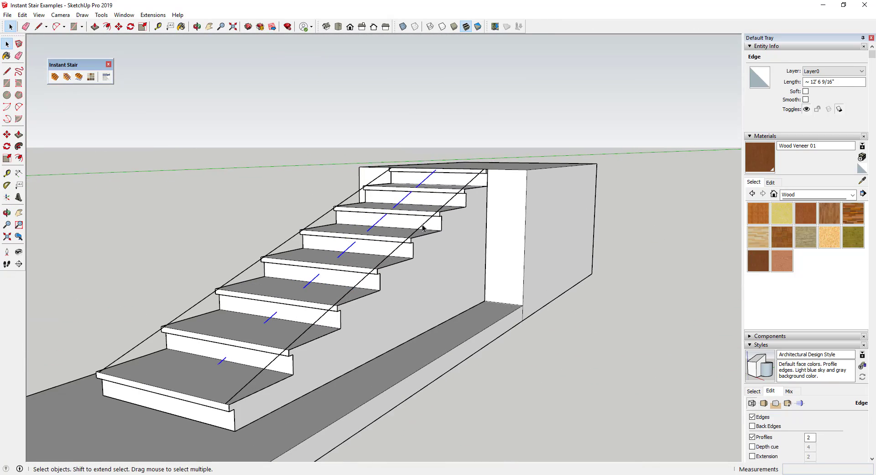
- Open the generated stair group and select the railing face along its side to inspect it
left_click(427, 220)
left_click(427, 220)
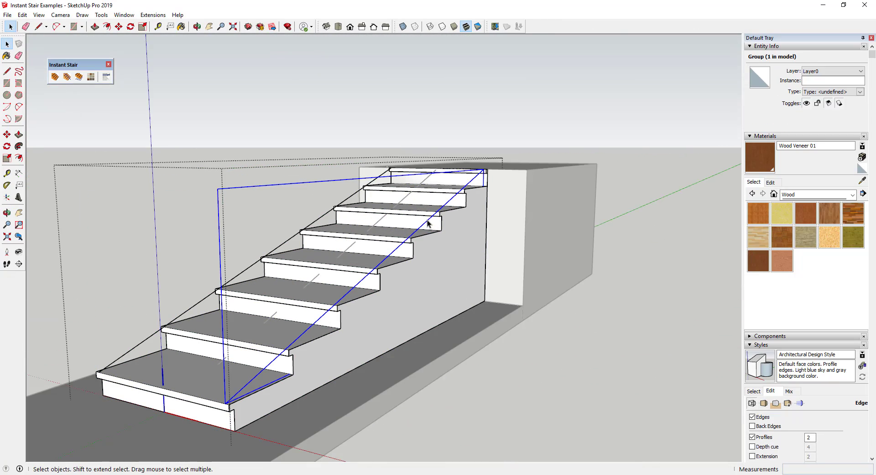
key("ctrl+t")
key("e")
mouse_move(382, 245)
left_mouse_down()
mouse_move(398, 248)
mouse_move(313, 240)
left_mouse_up()
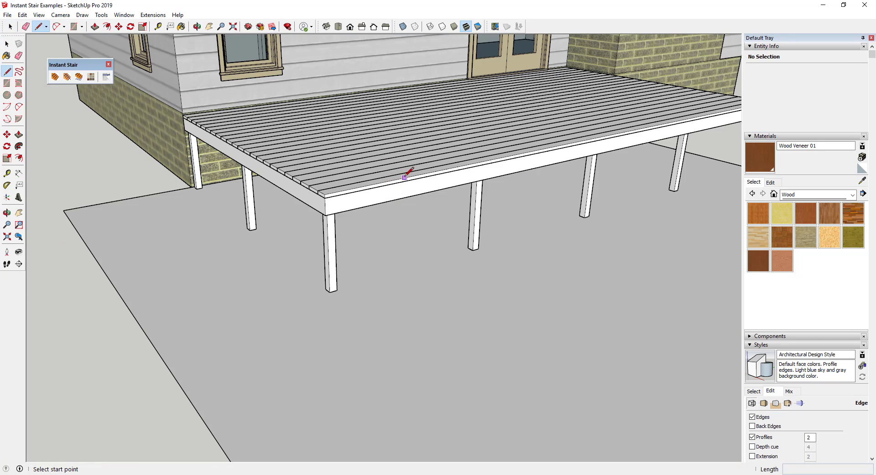
- Draw a sloped guide line about 7' long from the deck's front edge to the ground and erase the vertical helper line
left_click(404, 178)
left_click(405, 271)
scroll(405, 271, "down", 3)
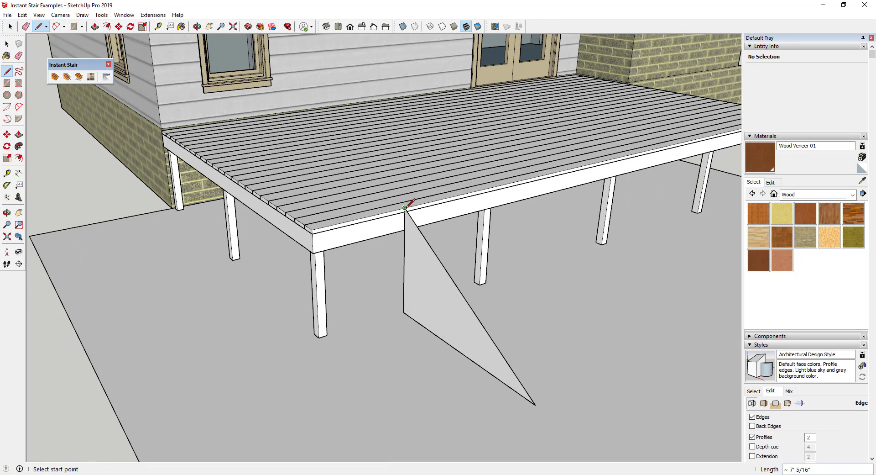
key("e")
left_click(415, 319)
key("space")
- Start an Instant Stair from the deck's sloped guide line and choose the Deck Stair 1 preset
left_click(466, 303)
left_click(67, 77)
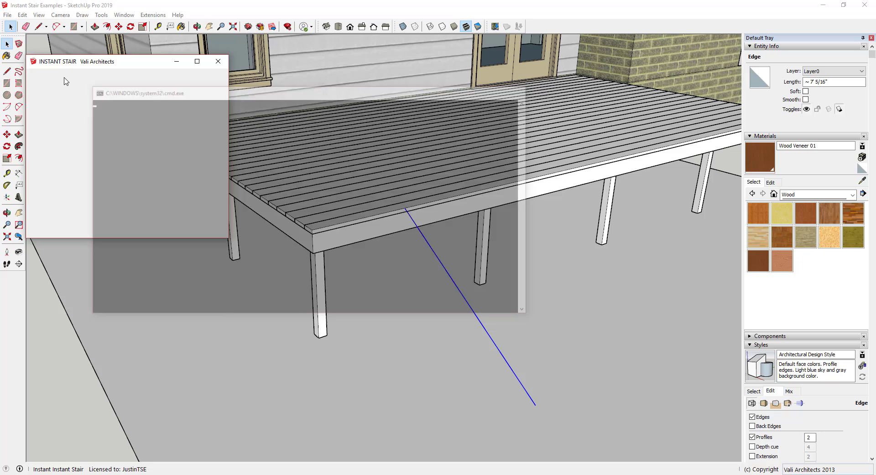
left_click(60, 97)
left_click(73, 132)
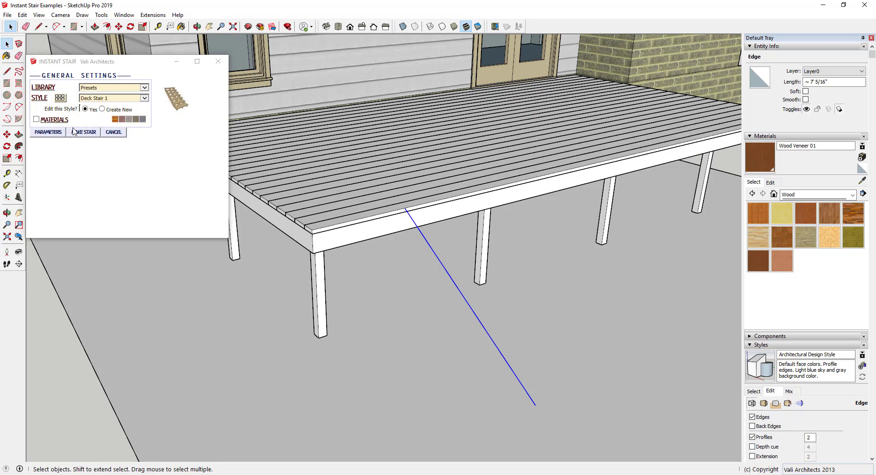
- Enable railing lines in the style parameters and generate the deck stair
left_click(48, 131)
scroll(182, 146, "down", 1)
scroll(182, 139, "down", 1)
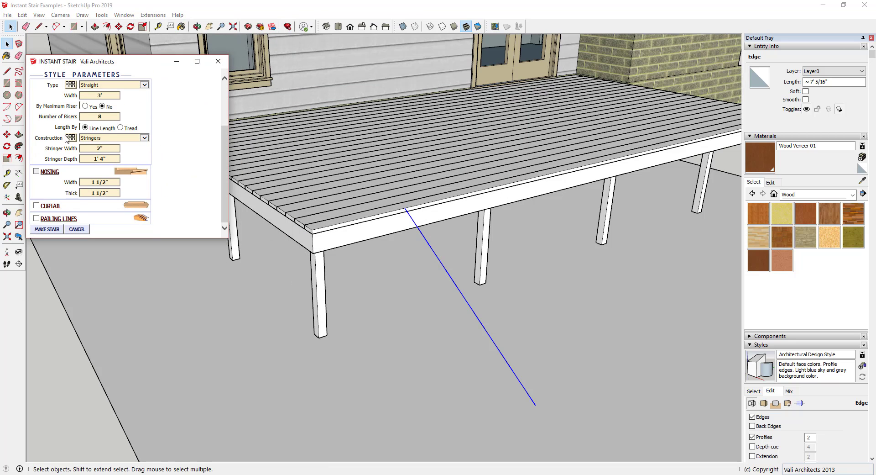
left_click(36, 218)
scroll(91, 191, "down", 3)
left_click(47, 229)
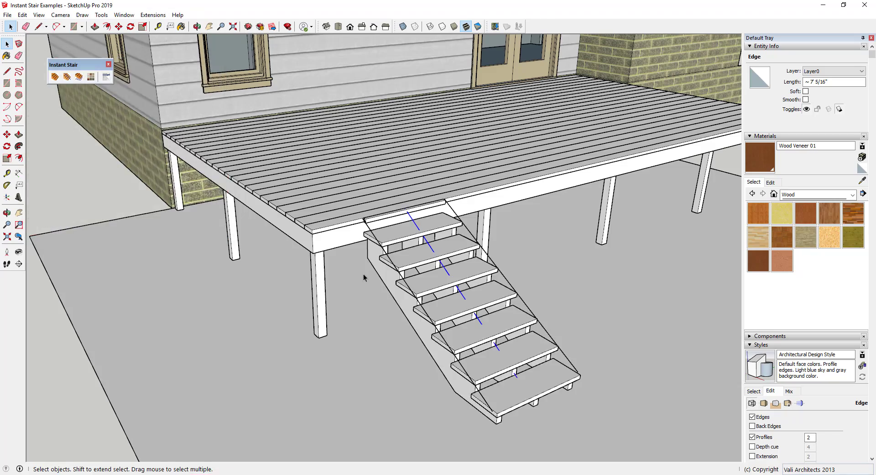
- Select the railing face on one side of the deck stair and start Instant Fence Railing for it
middle_click_drag(364, 273, 352, 208)
scroll(353, 209, "up", 1)
double_click(395, 265)
left_click(395, 264)
left_click(153, 15)
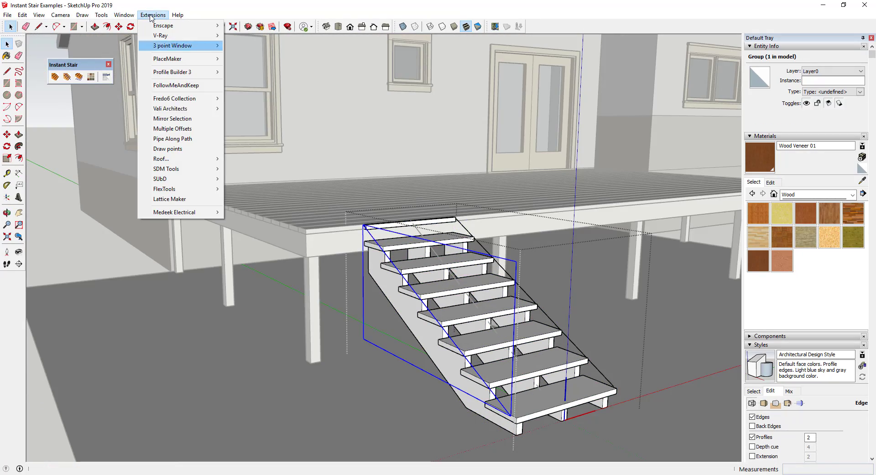
left_click(176, 109)
left_click(280, 162)
- Choose the Bungalow 1 style from the Railing - Wood library and generate the railing on the selected side
left_click(219, 104)
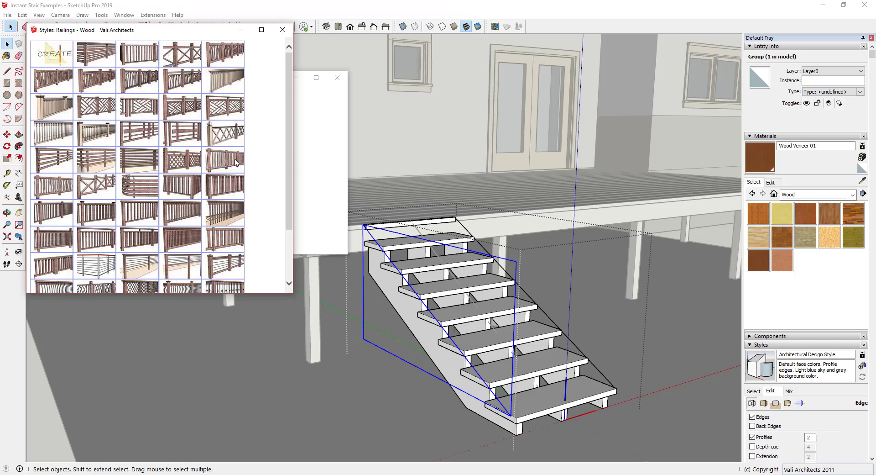
scroll(242, 162, "down", 2)
scroll(268, 161, "up", 2)
left_click(227, 85)
left_click(209, 192)
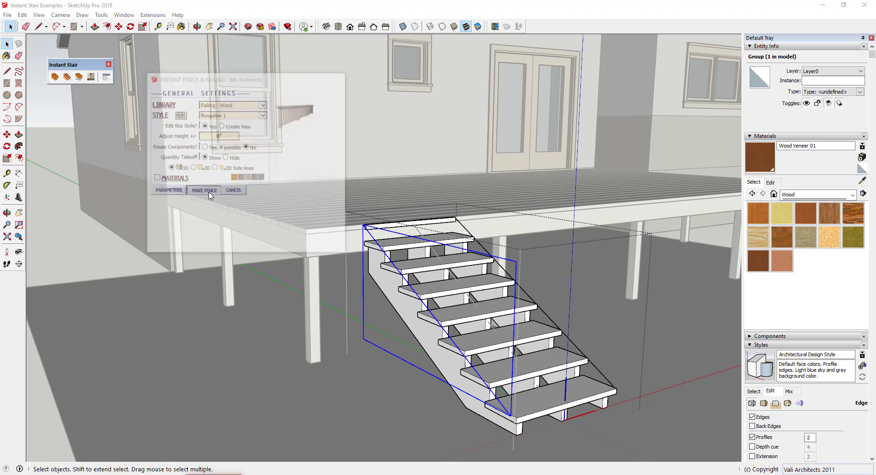
left_click(639, 366)
- Add a matching wood railing to the other side of the deck stair and view it from around the house
middle_click_drag(639, 365, 347, 351)
left_click(513, 335)
left_click(153, 16)
mouse_move(183, 109)
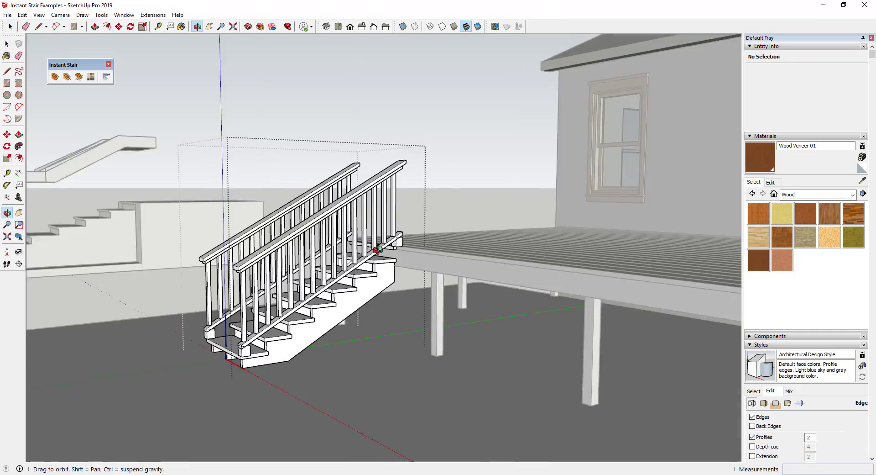
middle_click_drag(662, 237, 731, 240)
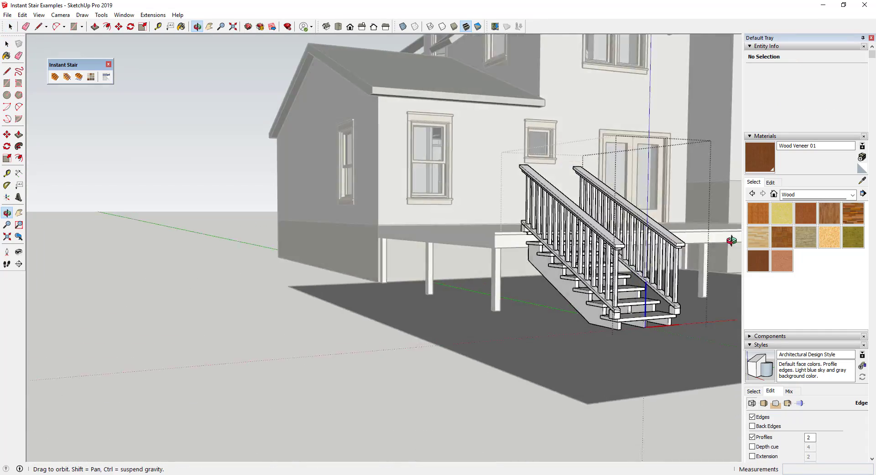
- Select the tread faces of the drawn stair outline one after another, from the block wall to the lowest edge
left_click(434, 108)
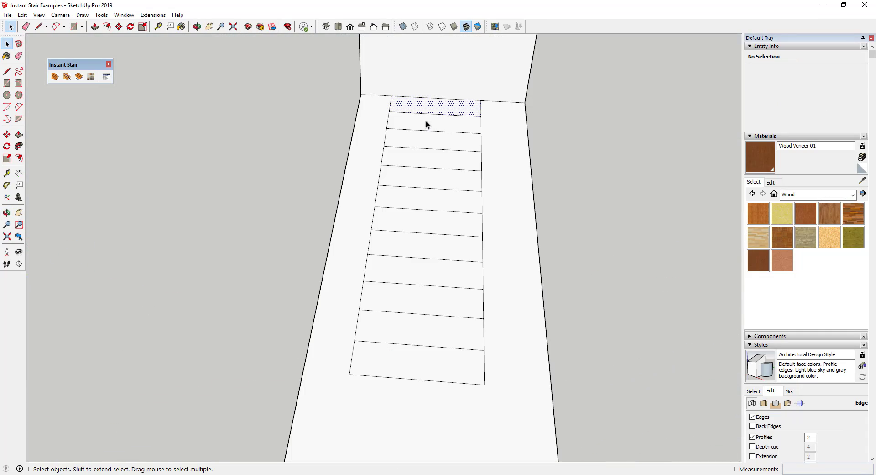
left_click(431, 123, "shift")
left_click(429, 158, "shift")
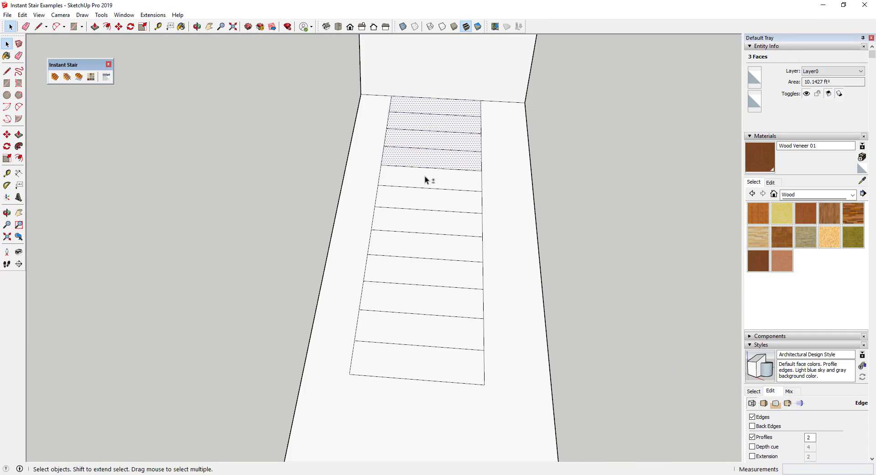
left_click(425, 177, "shift")
left_click(422, 221, "shift")
left_click(419, 249, "shift")
left_click(415, 299, "shift")
left_click(411, 332, "shift")
left_click(409, 363, "shift")
left_click(409, 379, "shift")
- Generate a stair from the drawn tread outline using the Simple 2 preset with an overall height of 4' 3"
left_click(80, 77)
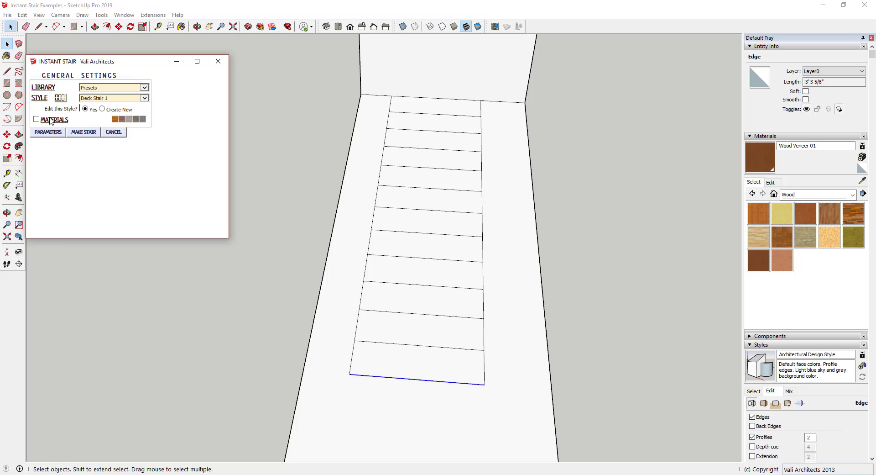
left_click(48, 132)
scroll(191, 211, "down", 1)
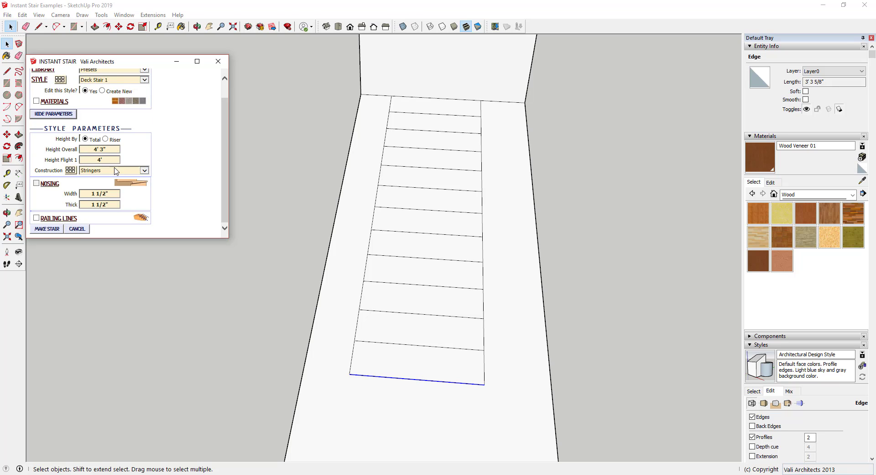
left_click(59, 79)
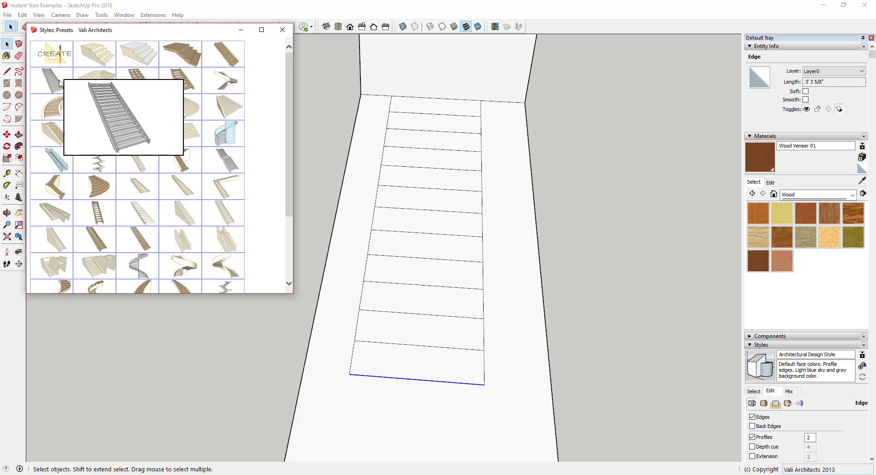
left_click(181, 223)
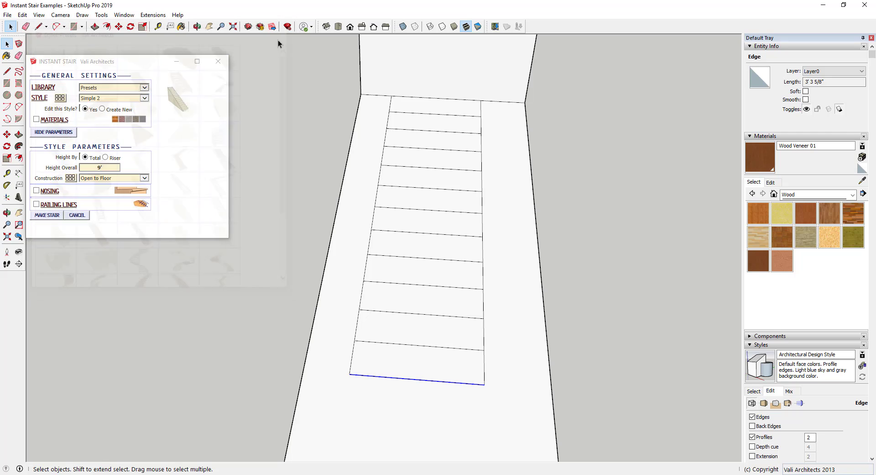
left_click_drag(117, 166, 74, 167)
left_click(46, 216)
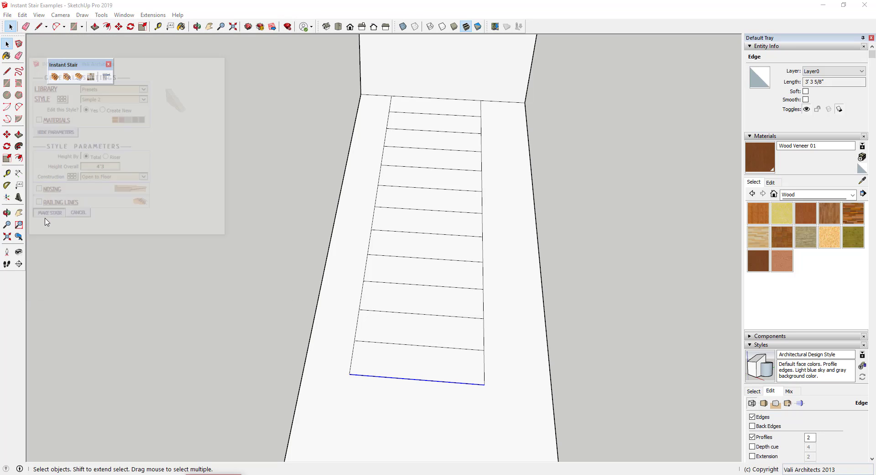
- Select the tread faces of the curved stair outline one after another, from the far end to the near end
middle_click_drag(438, 292, 4, 244)
left_click(575, 209)
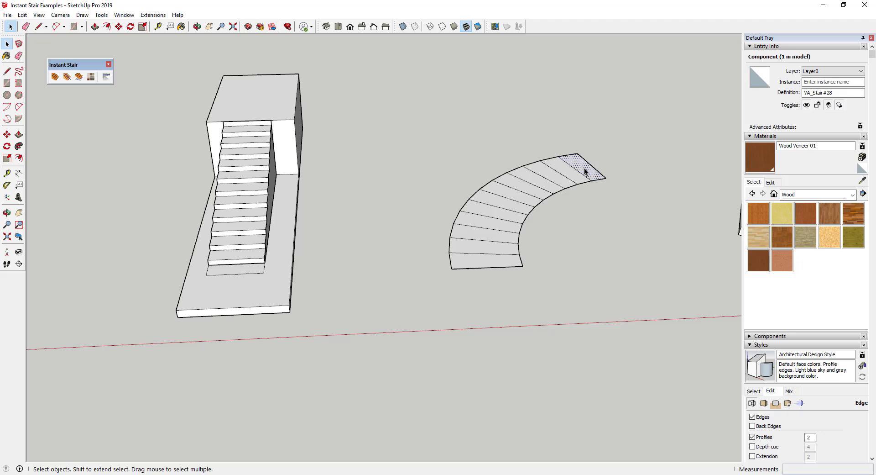
left_click(574, 169)
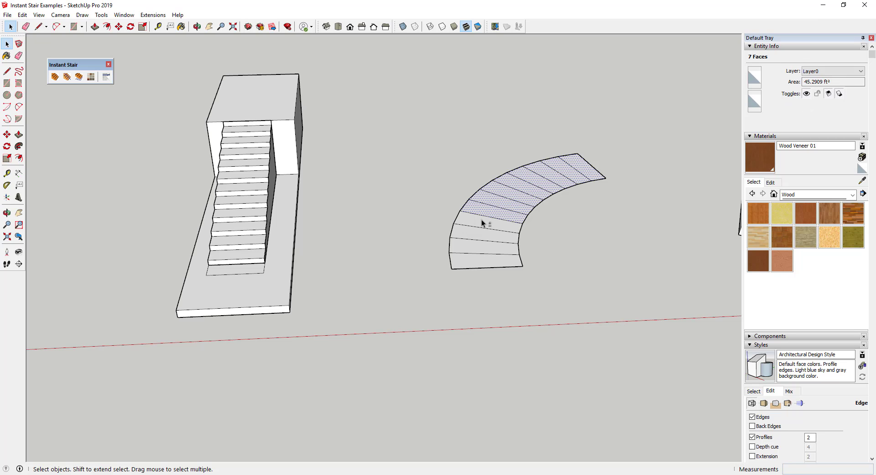
- Generate a closed-sided curved stair from the selected tread faces using a preset style, keeping its construction type, and view it from the side
left_click(79, 78)
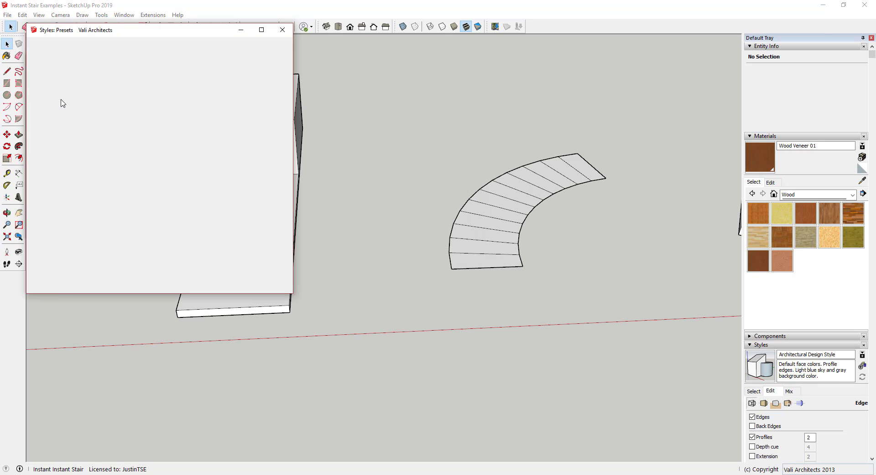
scroll(271, 195, "down", 3)
left_click(192, 128)
left_click(51, 133)
left_click(71, 179)
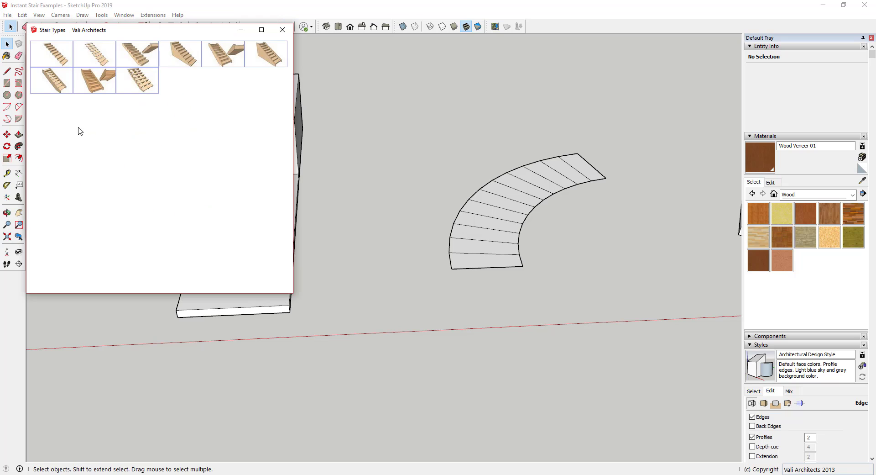
left_click(280, 32)
left_click(47, 215)
middle_click_drag(559, 242, 374, 152)
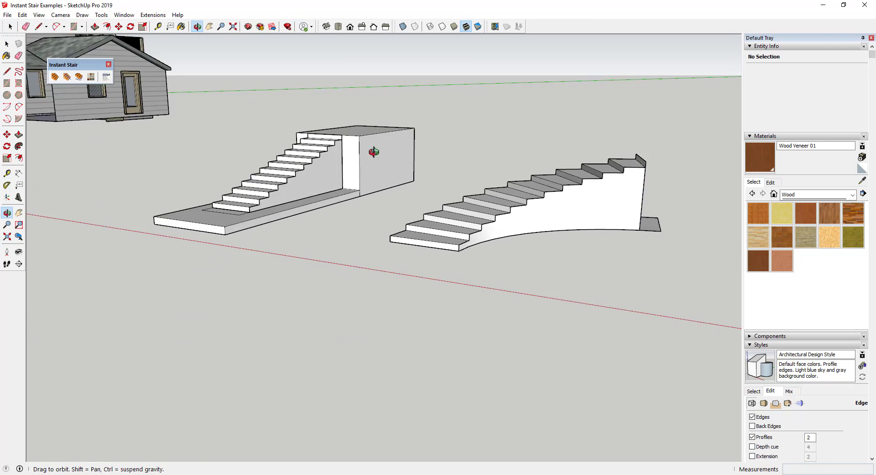
- Apply Wood Veneer 01 rotated 90 Deg to the flared stair's treads and risers, and Wood Veneer 02 to its stringers
scroll(530, 196, "up", 3)
middle_click_drag(530, 196, 260, 242)
left_click(195, 197)
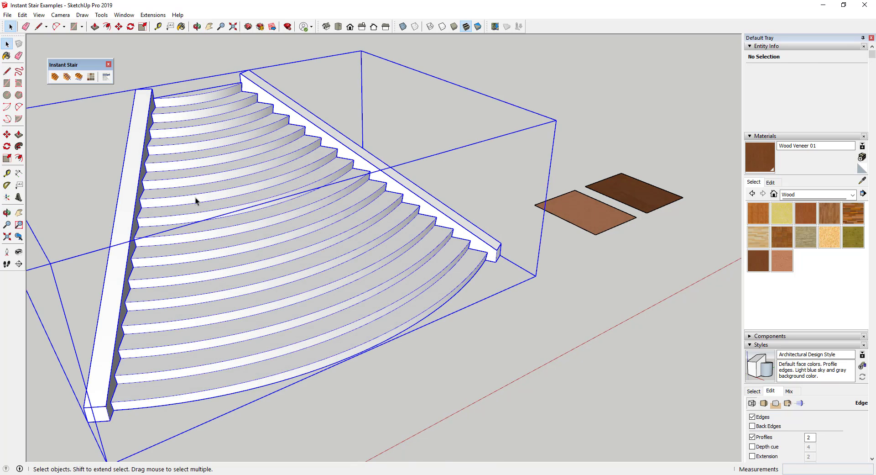
left_click(93, 79)
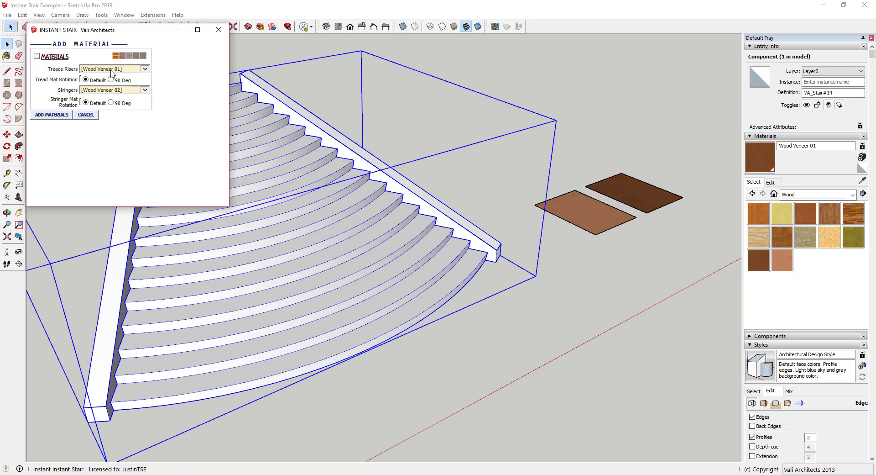
left_click(112, 70)
left_click(118, 176)
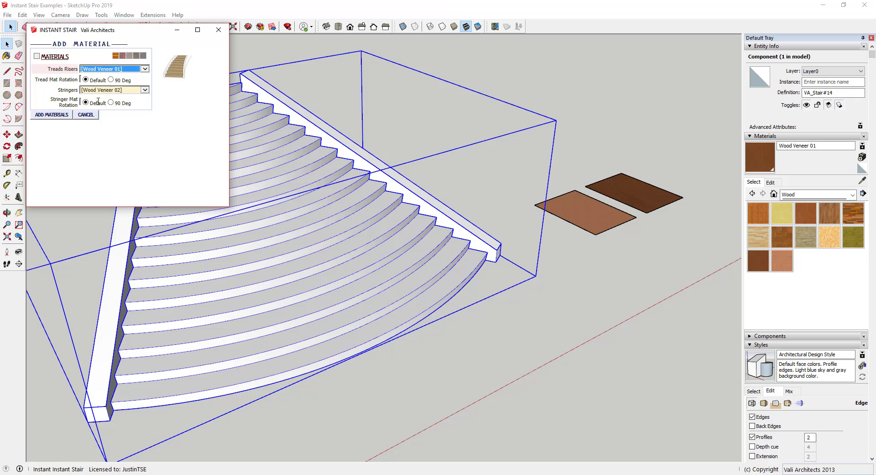
left_click(106, 93)
left_click(106, 174)
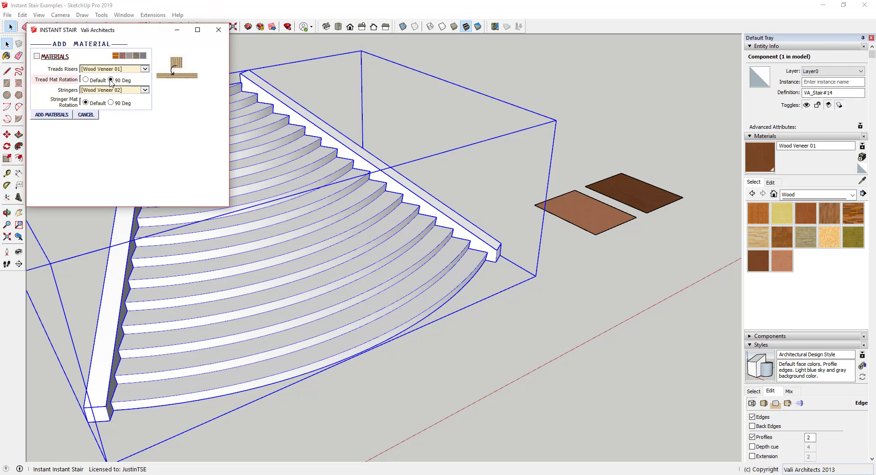
left_click(52, 115)
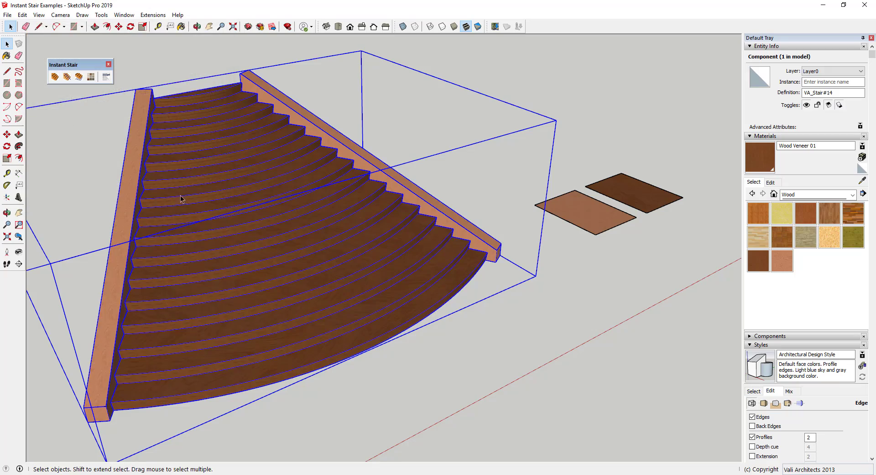
- Load the Vali Architects wood materials for Instant Stair into the model
middle_click_drag(390, 228, 224, 237)
left_click(152, 15)
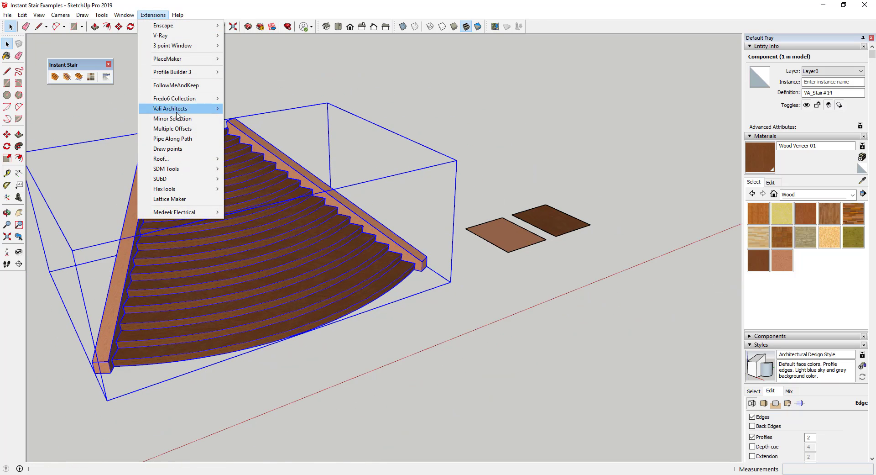
mouse_move(175, 109)
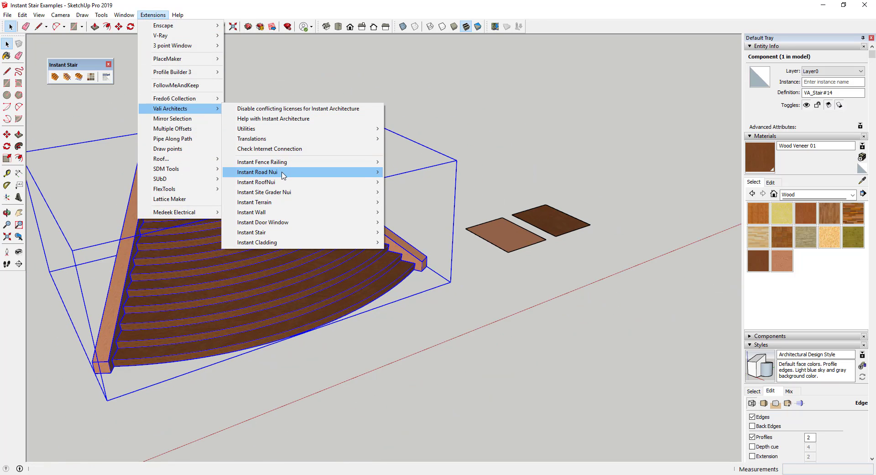
mouse_move(287, 233)
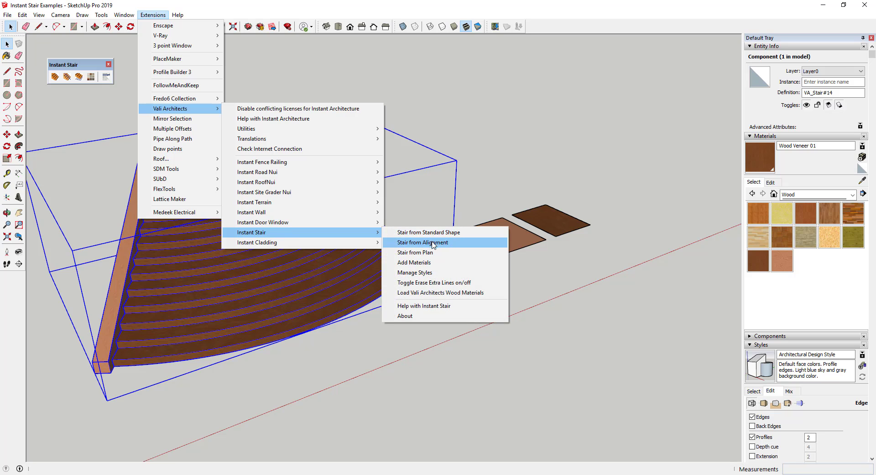
left_click(444, 293)
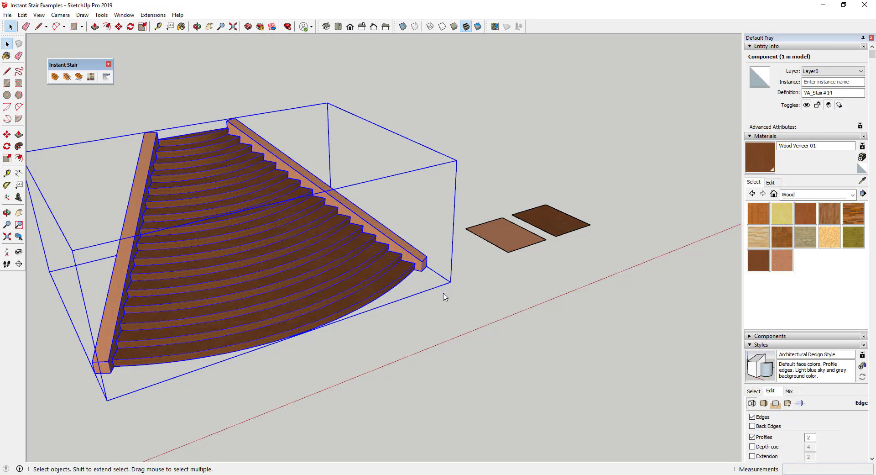
- Change the flared stair's materials to vaWoodGrain for the treads and risers and InstantFence3 for the stringers
left_click(90, 77)
left_click(106, 70)
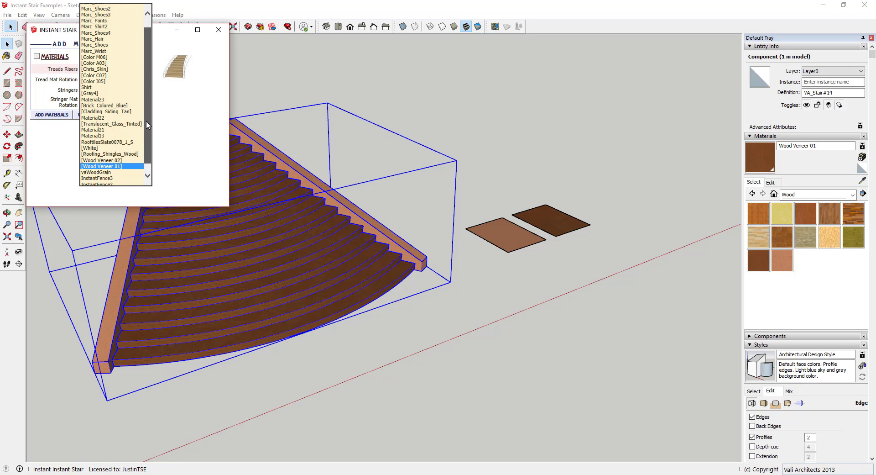
left_click(96, 163)
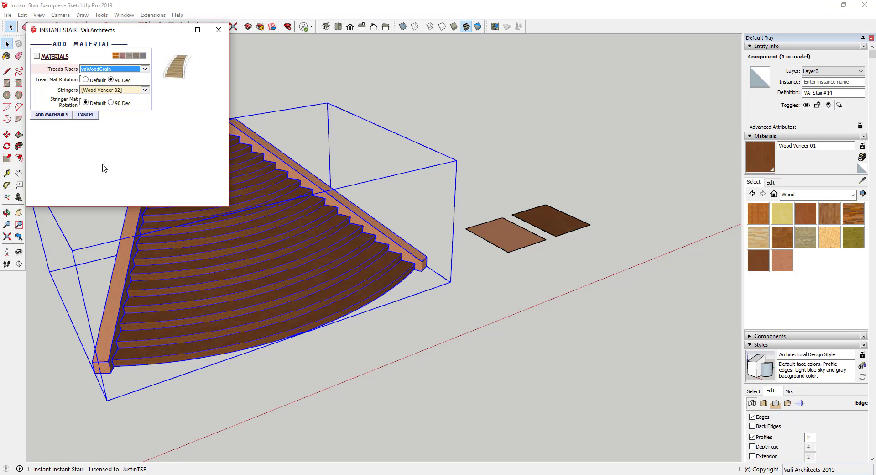
left_click(97, 91)
left_click(106, 167)
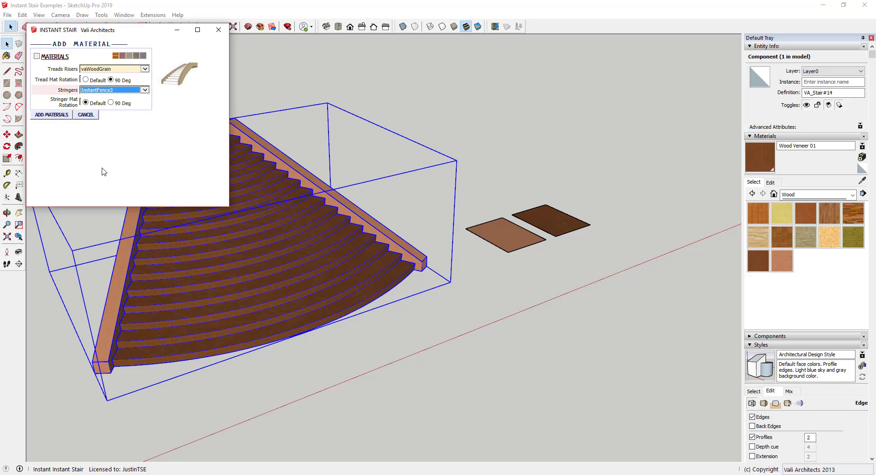
left_click(54, 115)
middle_click_drag(105, 315, 250, 274)
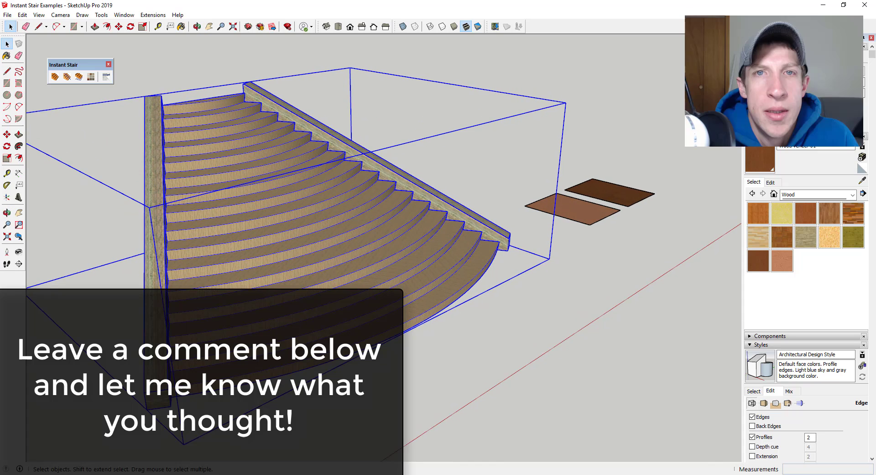